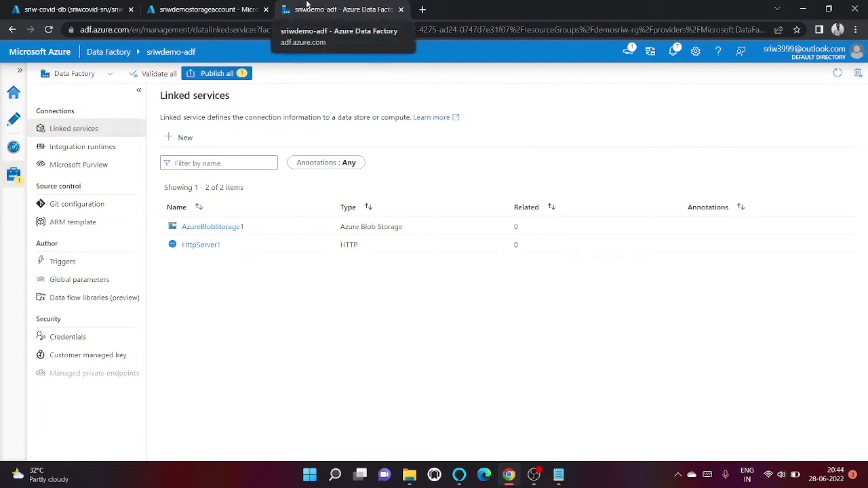
Start a new linked service in the data factory, using Azure SQL Database as the data store.
left_click(207, 9)
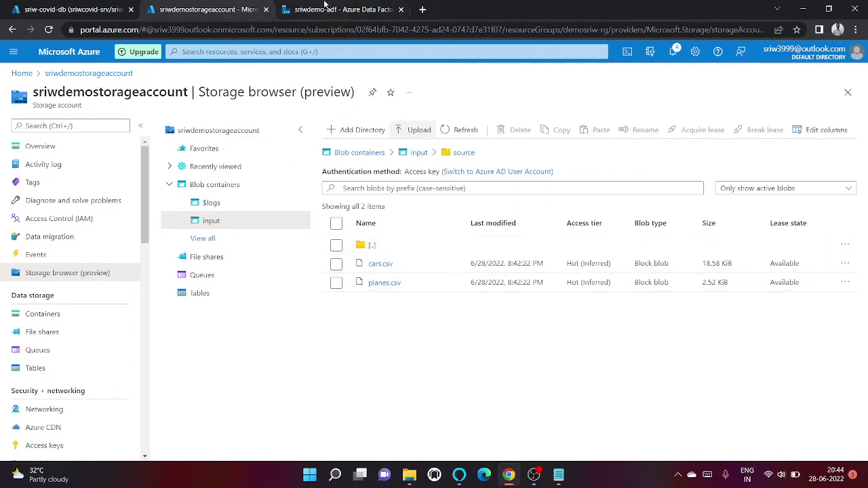
left_click(328, 9)
left_click(186, 138)
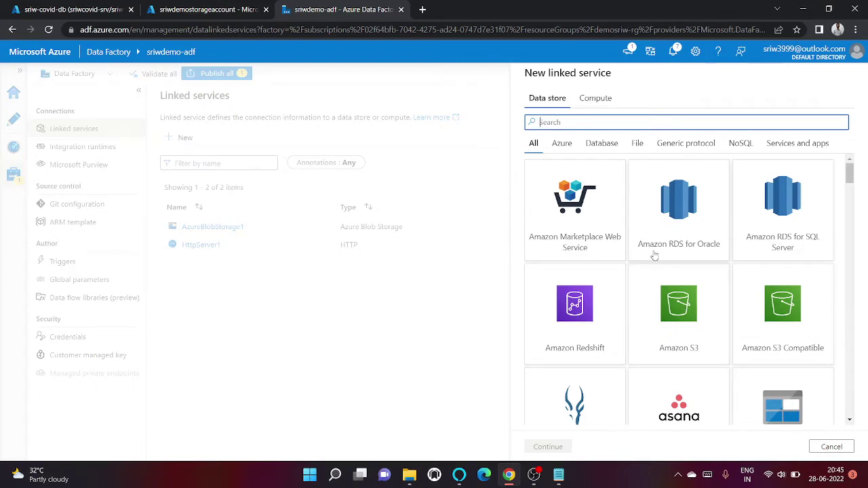
type("sql")
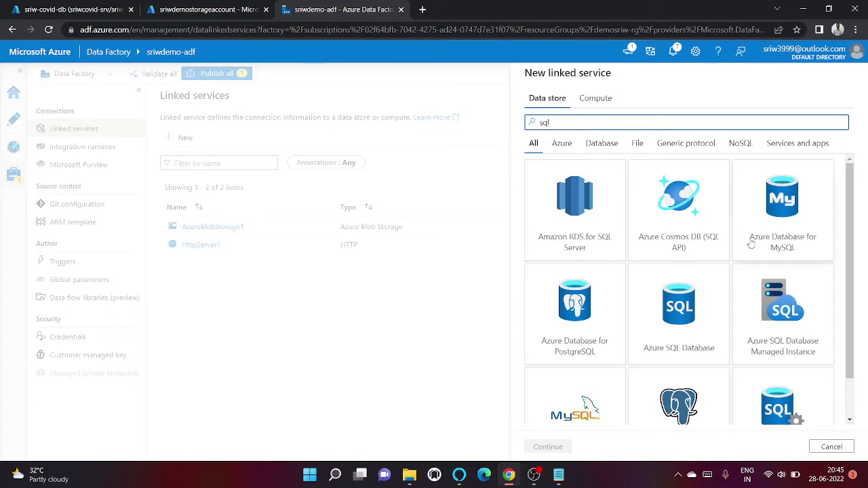
scroll(651, 314, "down", 1)
left_click(671, 285)
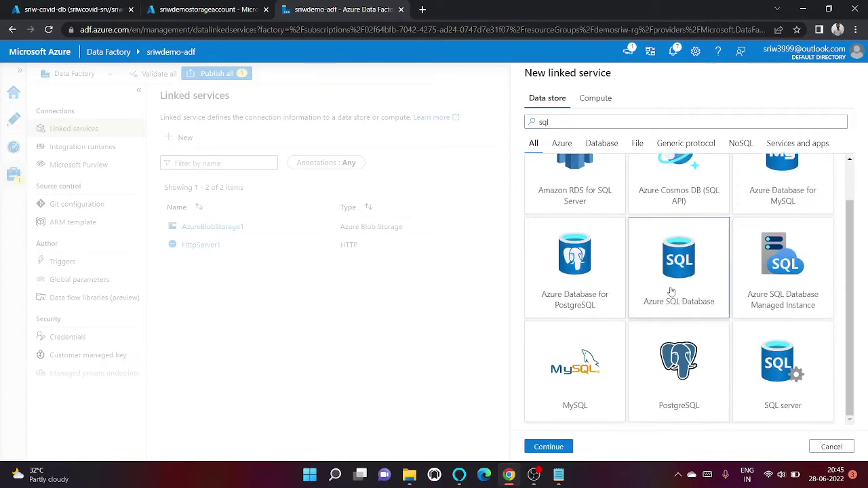
left_click(549, 447)
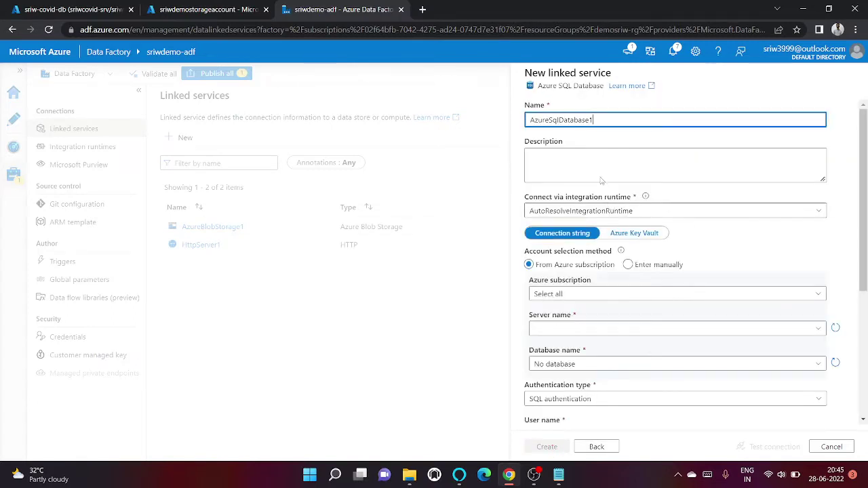
Connect the linked service to the Free Trial subscription, server sriwcovid-srv and database sriw-covid-db.
left_click(573, 295)
left_click(574, 329)
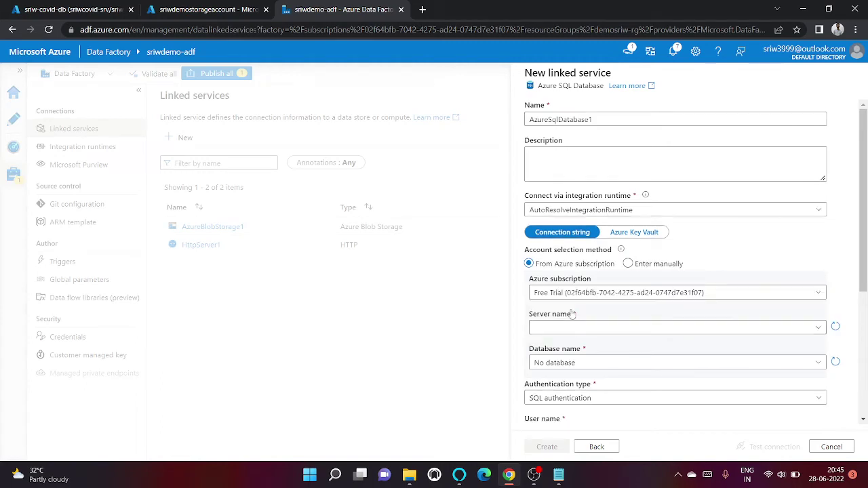
left_click(571, 328)
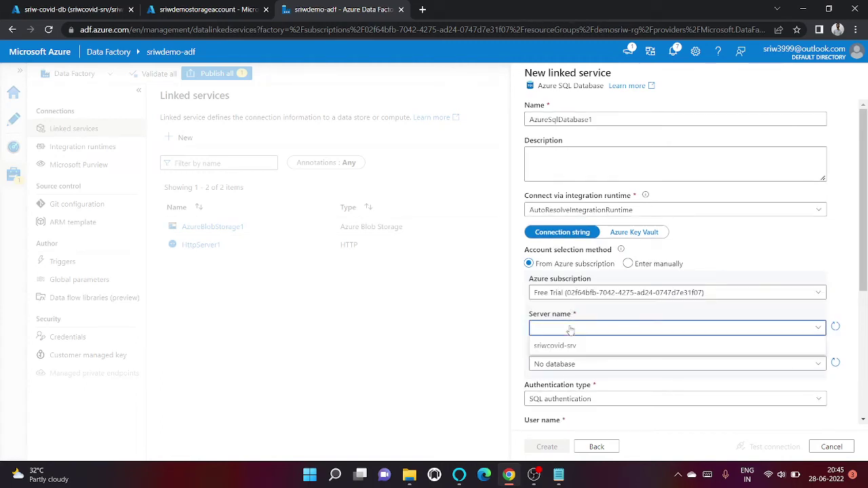
left_click(566, 345)
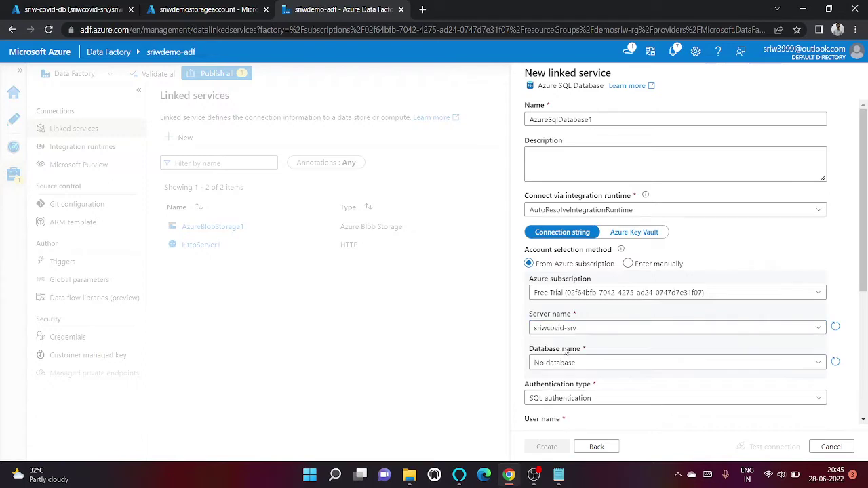
left_click(563, 363)
scroll(562, 356, "down", 1)
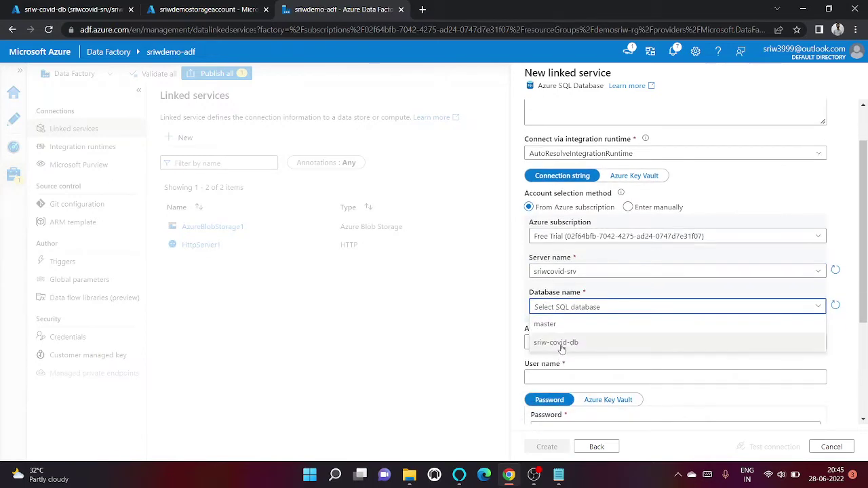
left_click(561, 346)
scroll(562, 348, "down", 1)
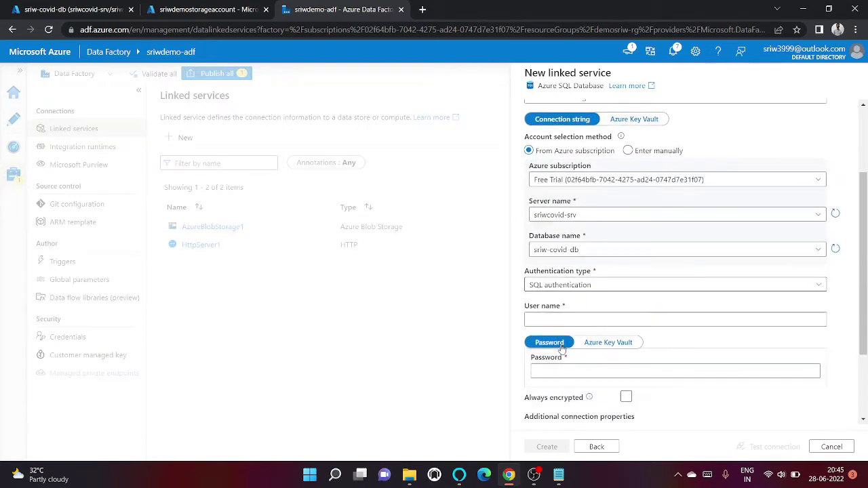
Enter the SQL authentication user name and password, and create the linked service after testing its connection.
left_click(561, 284)
left_click(560, 285)
left_click(546, 322)
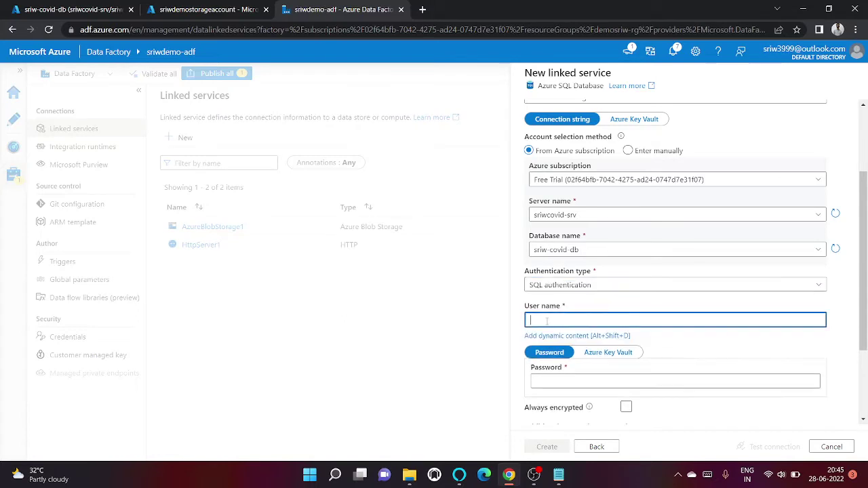
type("sriw")
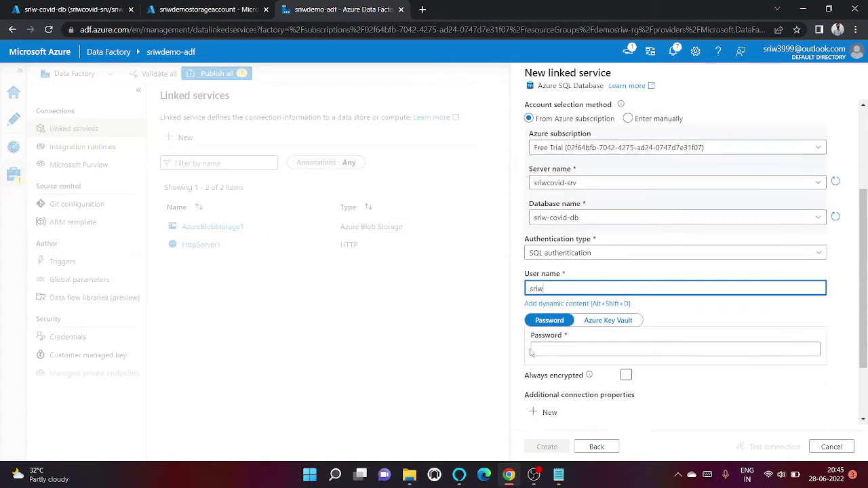
scroll(548, 324, "down", 1)
left_click(551, 319)
type("••")
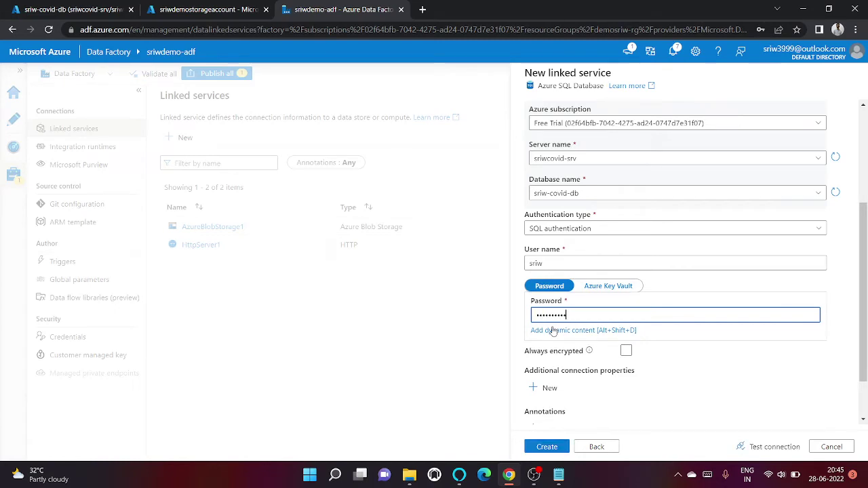
left_click(750, 447)
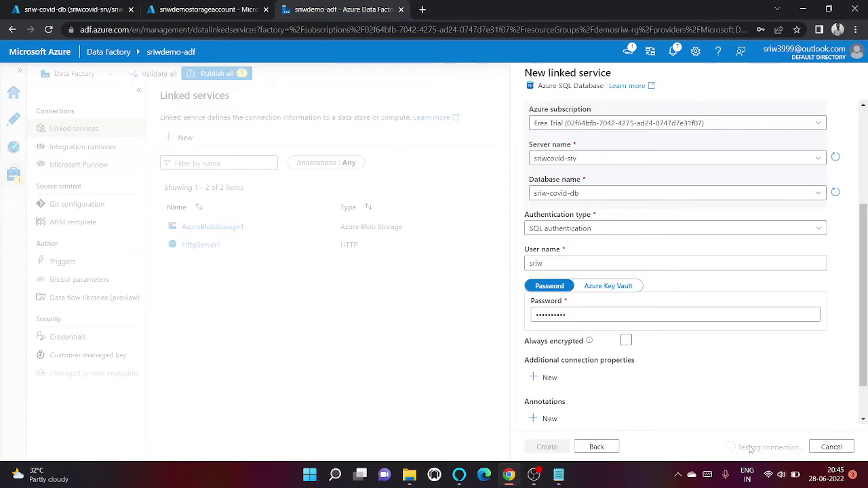
left_click(550, 447)
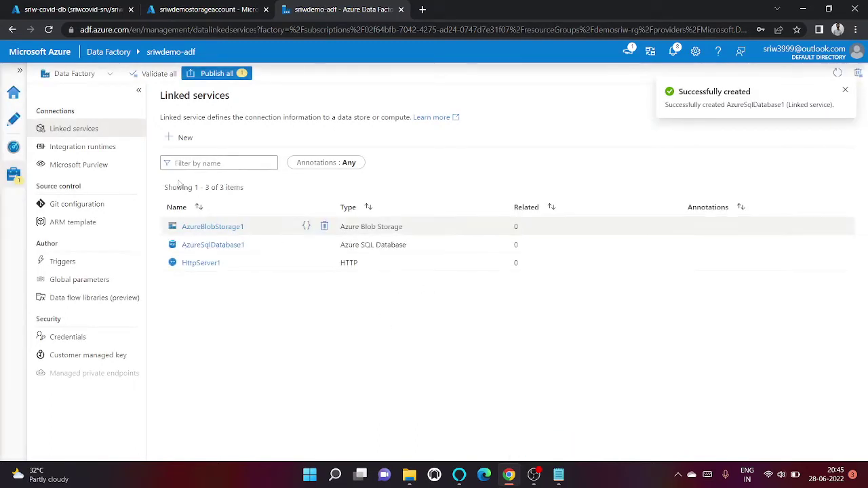
Create a new pipeline in the authoring workspace and add a Copy data activity to its canvas.
left_click(14, 119)
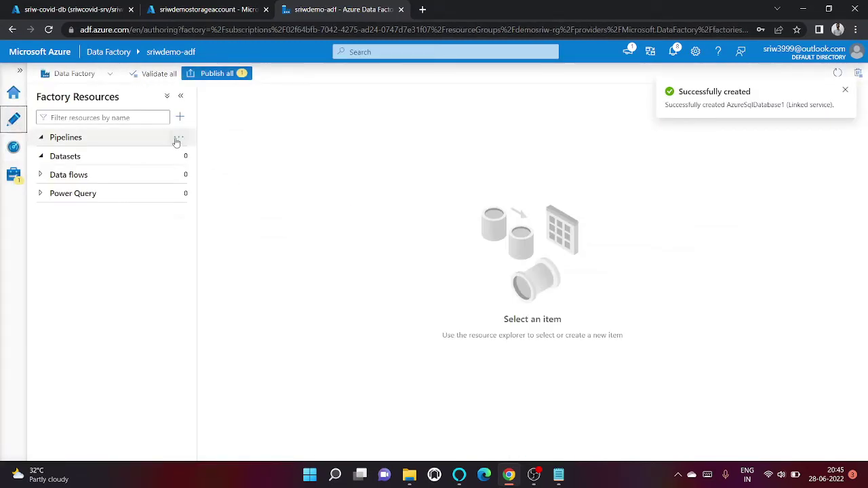
left_click(178, 139)
left_click(207, 156)
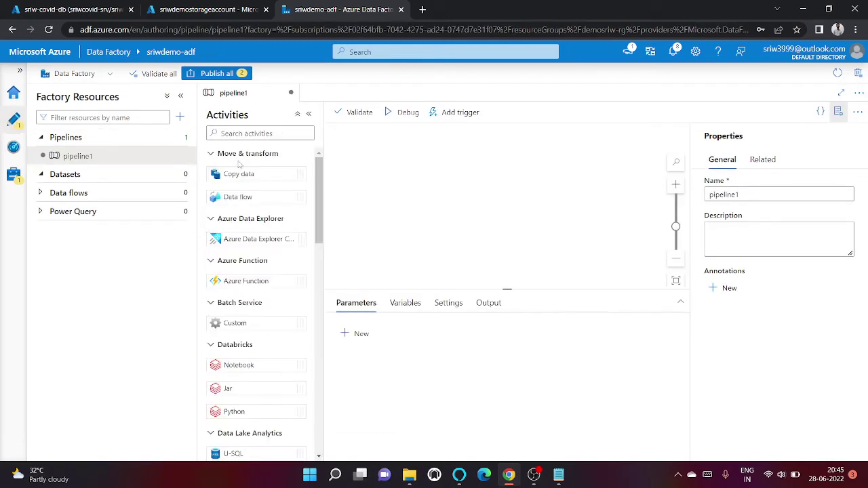
left_click_drag(232, 175, 475, 215)
left_click(839, 112)
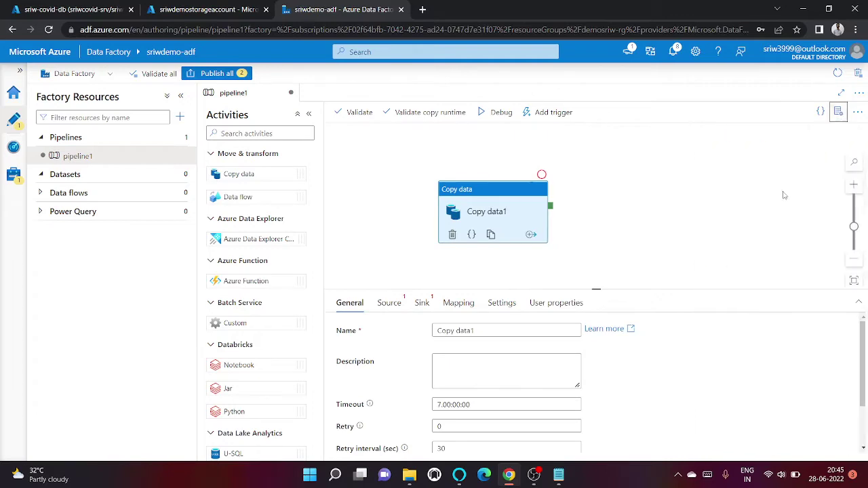
Start a new source dataset for the Copy data activity, stored in Azure Blob Storage with the DelimitedText format.
left_click(398, 305)
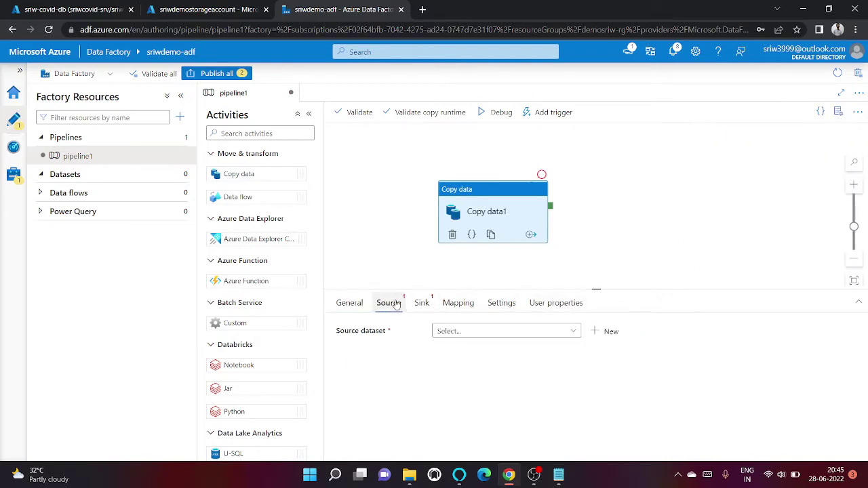
left_click(603, 331)
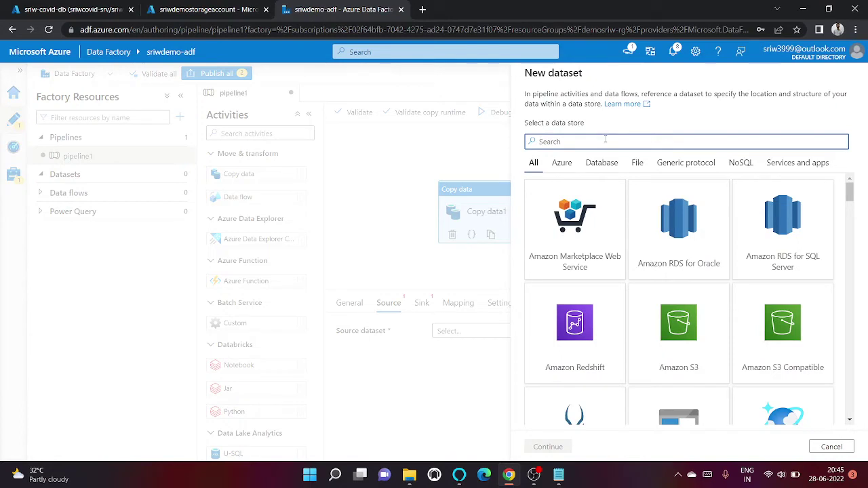
type("sq")
key("BackSpace")
key("BackSpace")
type("bl")
left_click(712, 242)
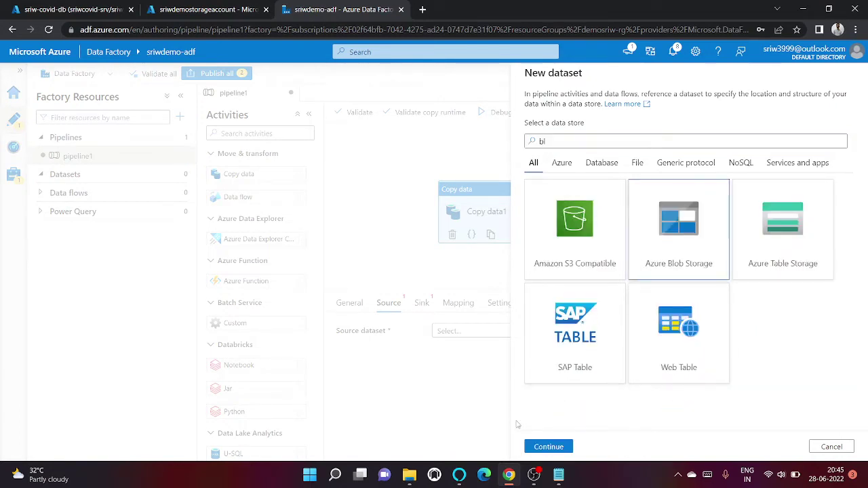
left_click(548, 445)
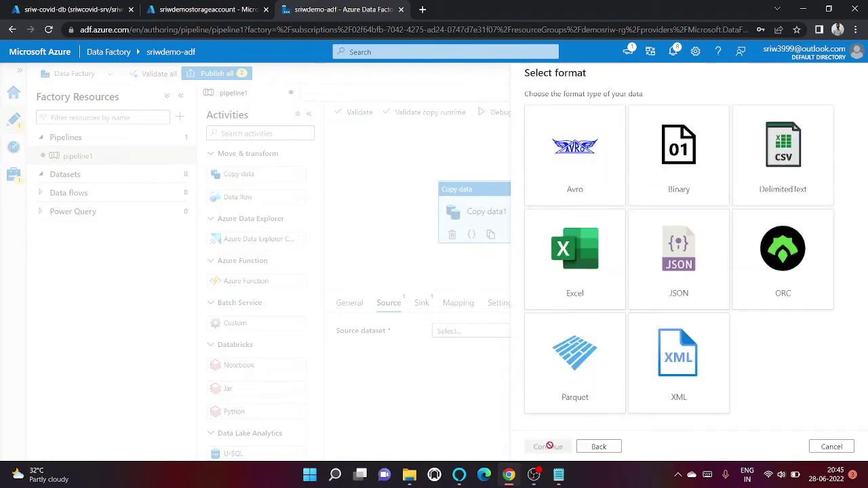
left_click(786, 154)
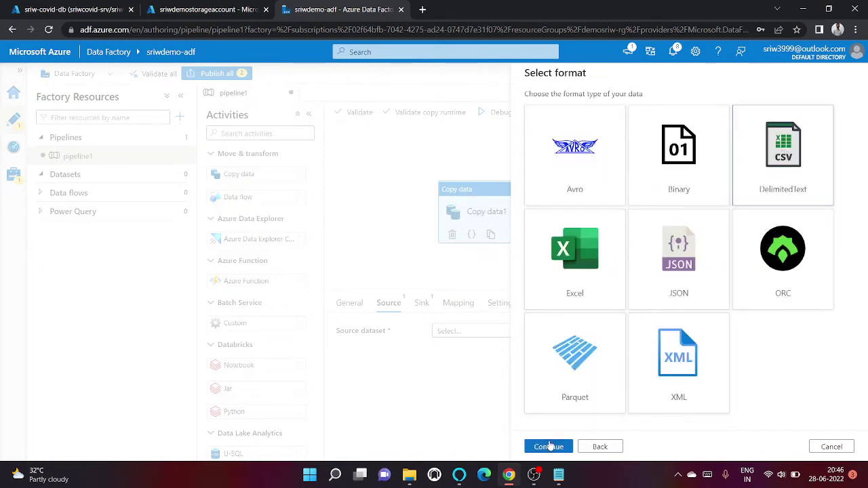
left_click(549, 445)
Create the source dataset with linked service AzureBlobStorage1, file path input/source/cars.csv and the first row as header.
left_click(608, 142)
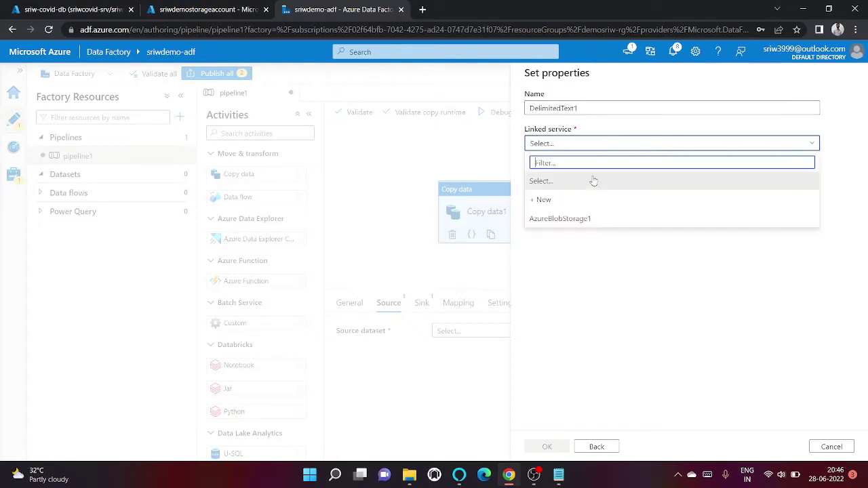
left_click(582, 219)
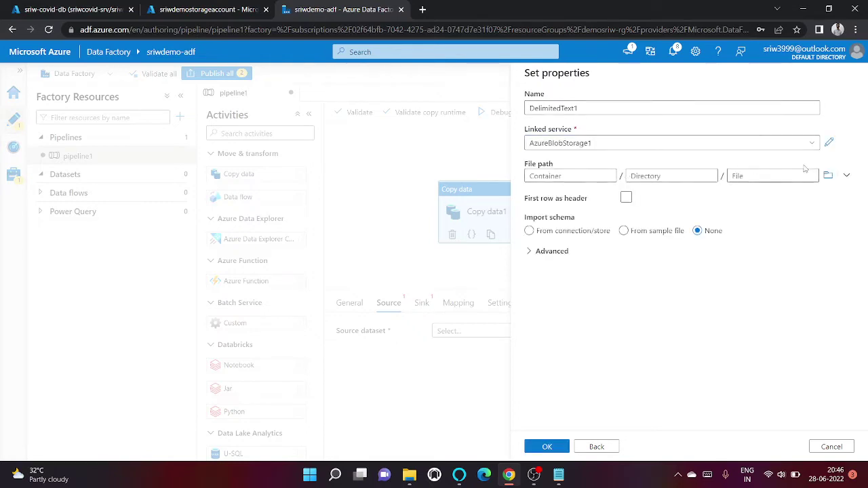
left_click(828, 175)
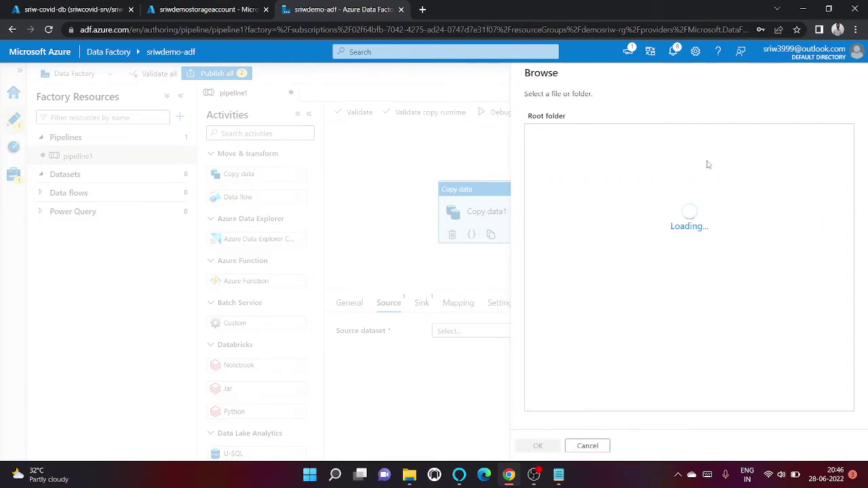
left_click(244, 9)
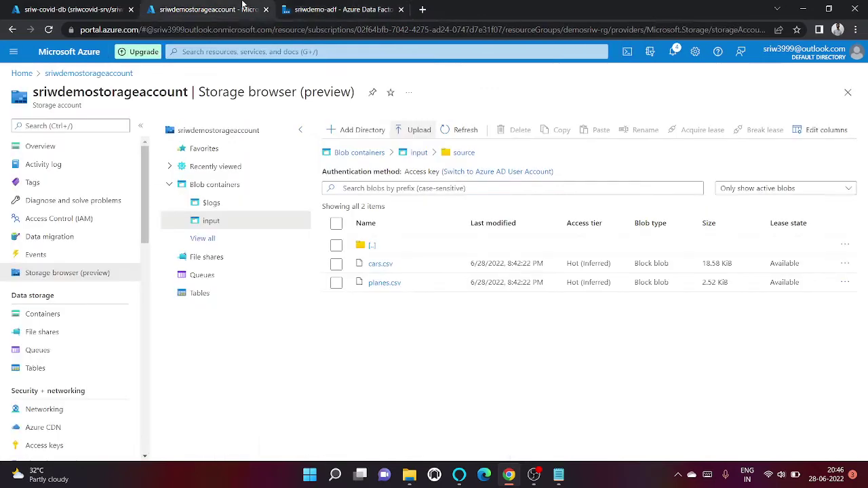
left_click(314, 6)
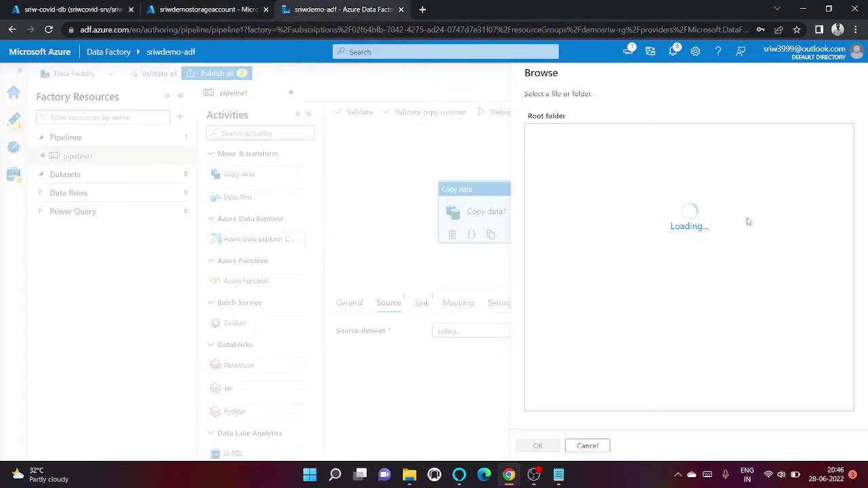
double_click(543, 133)
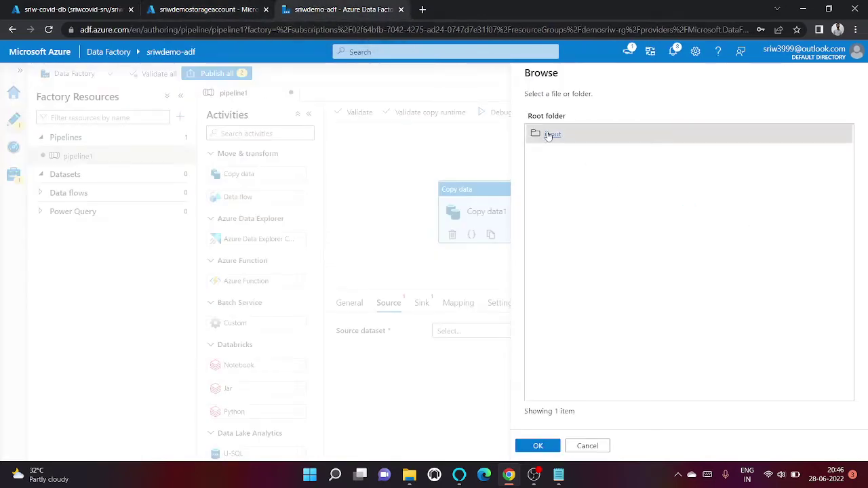
double_click(558, 136)
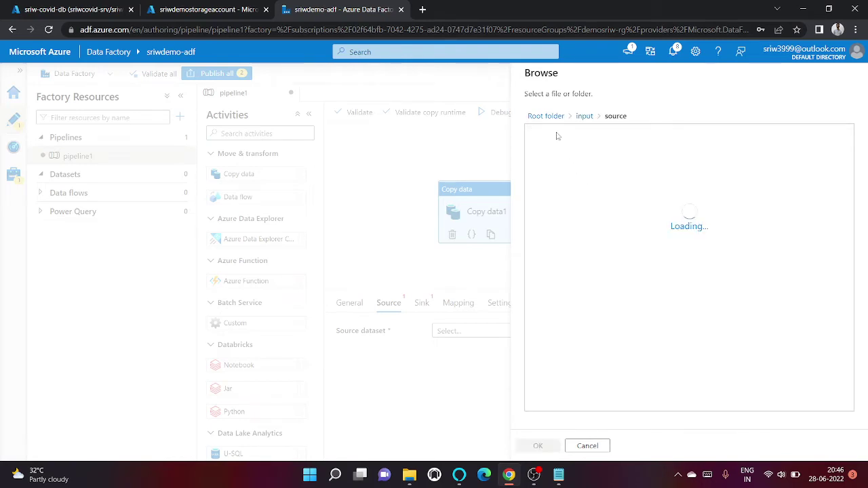
left_click(553, 135)
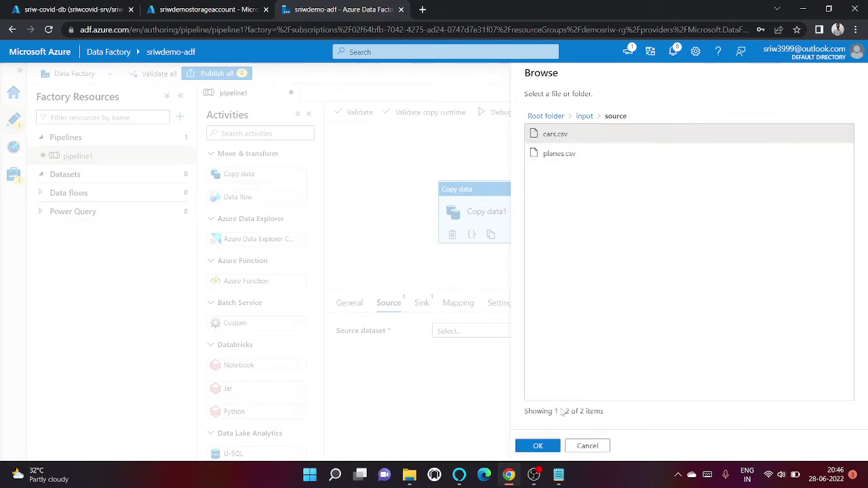
left_click(541, 446)
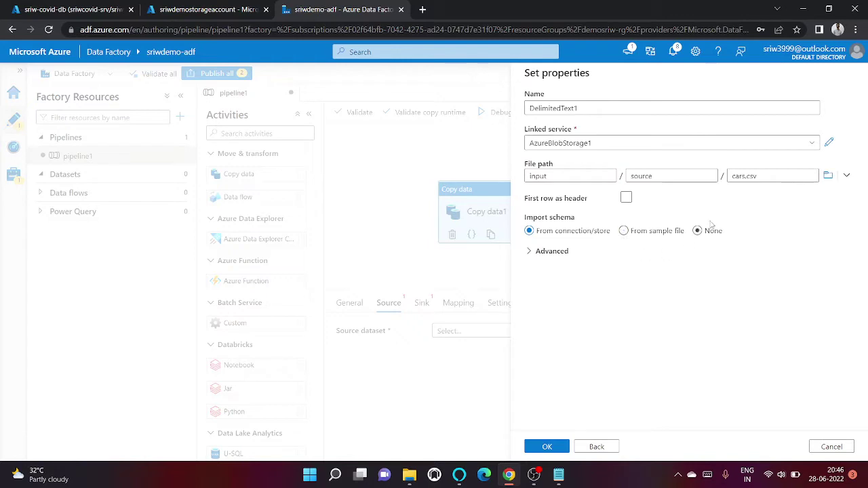
left_click(623, 199)
left_click(551, 444)
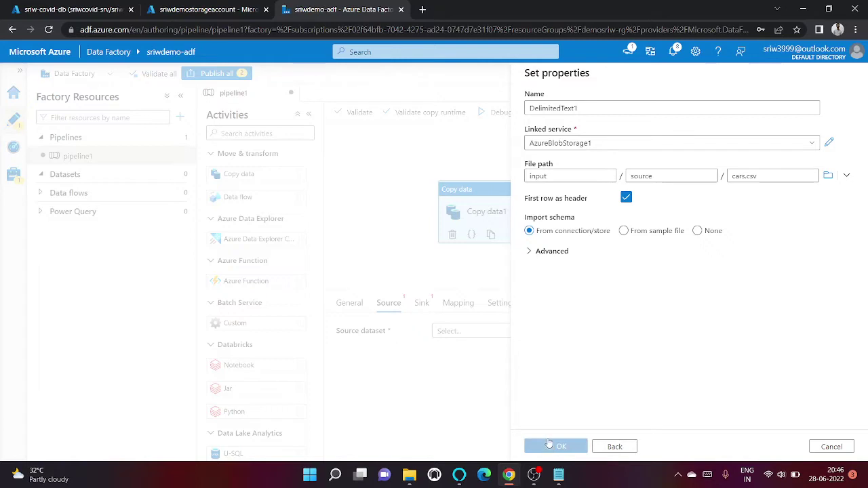
scroll(539, 385, "down", 1)
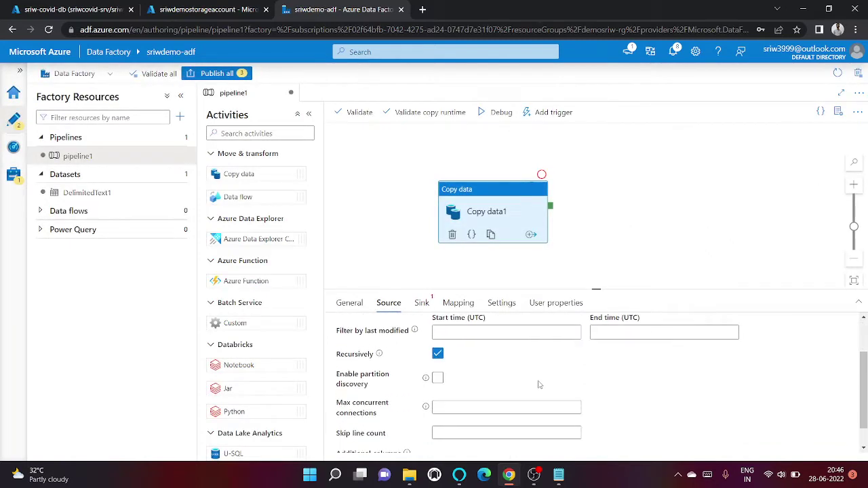
scroll(538, 385, "up", 1)
scroll(539, 385, "down", 1)
scroll(539, 384, "up", 3)
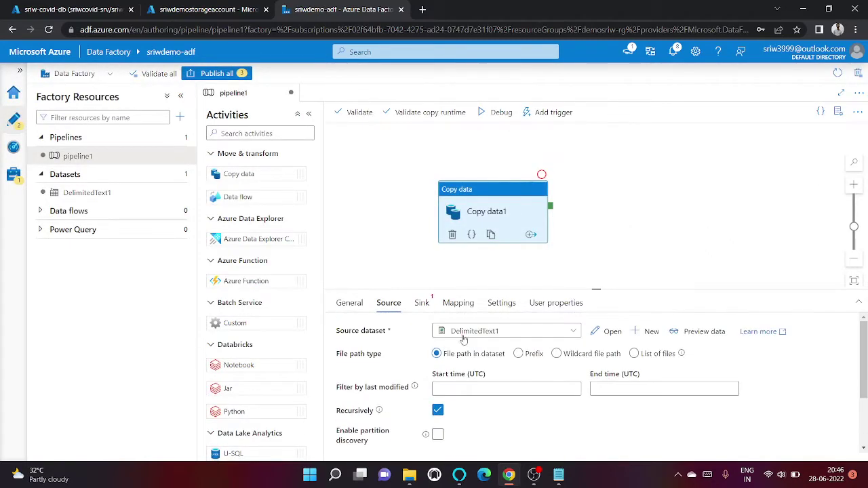
Start a new sink dataset for the Copy data activity, stored in Azure SQL Database.
left_click(421, 303)
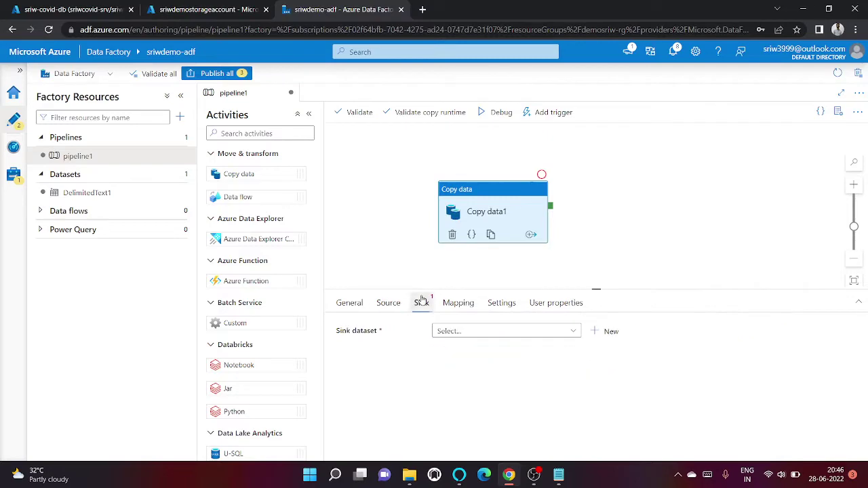
left_click(595, 332)
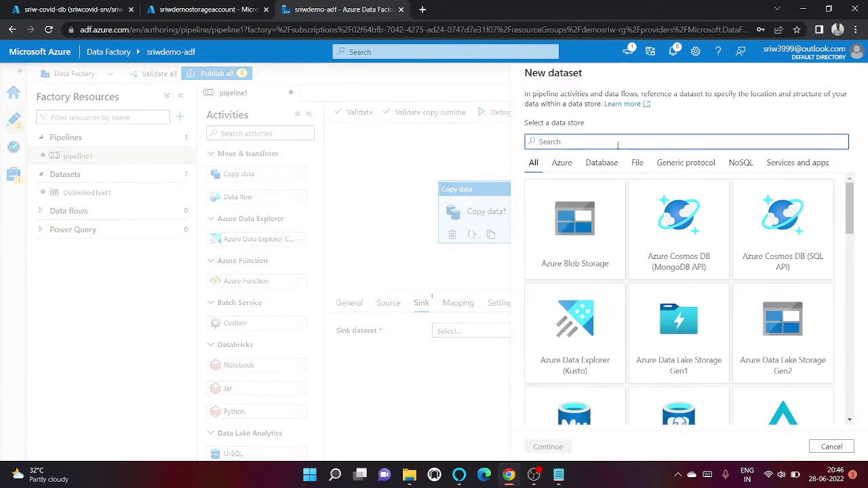
type("sql")
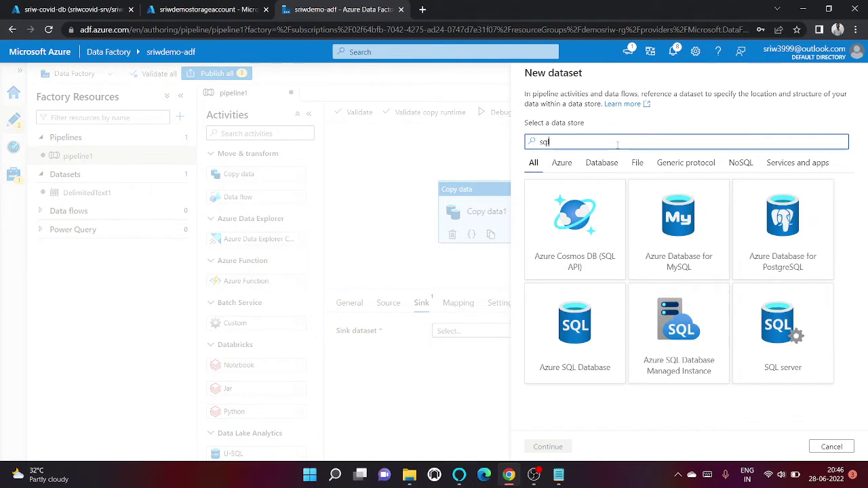
left_click(580, 335)
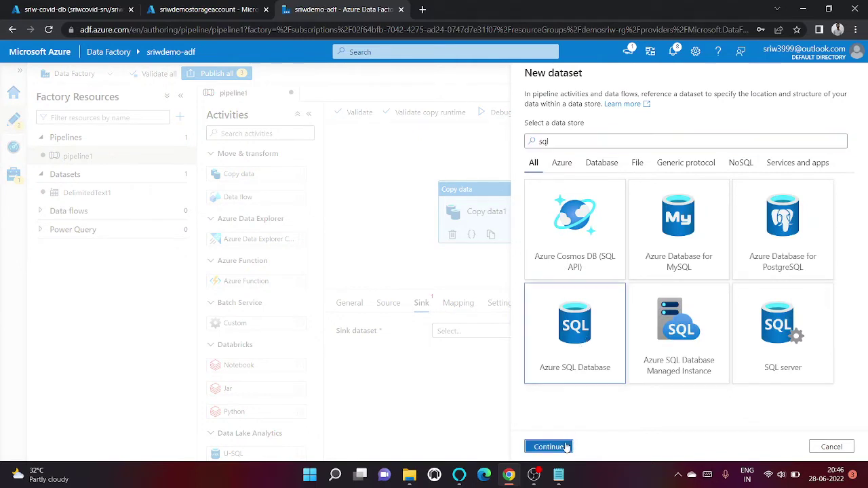
left_click(563, 446)
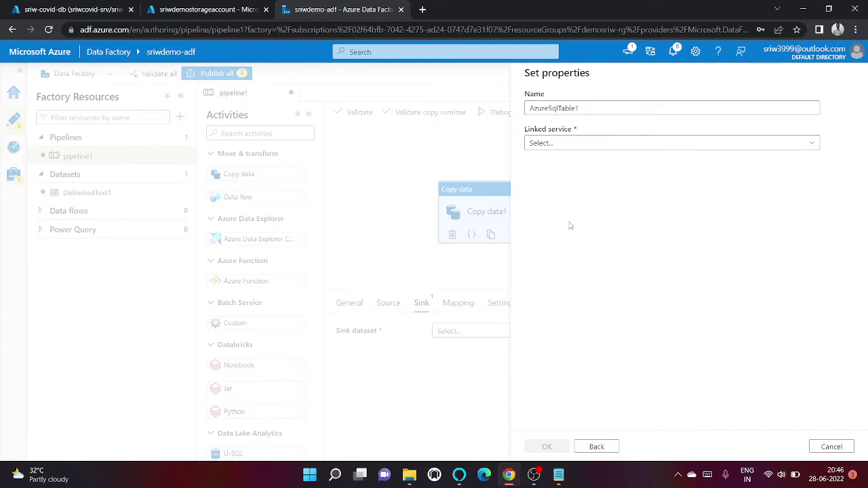
Set the sink dataset's linked service to AzureSqlDatabase1 and look through its available table names.
left_click(558, 150)
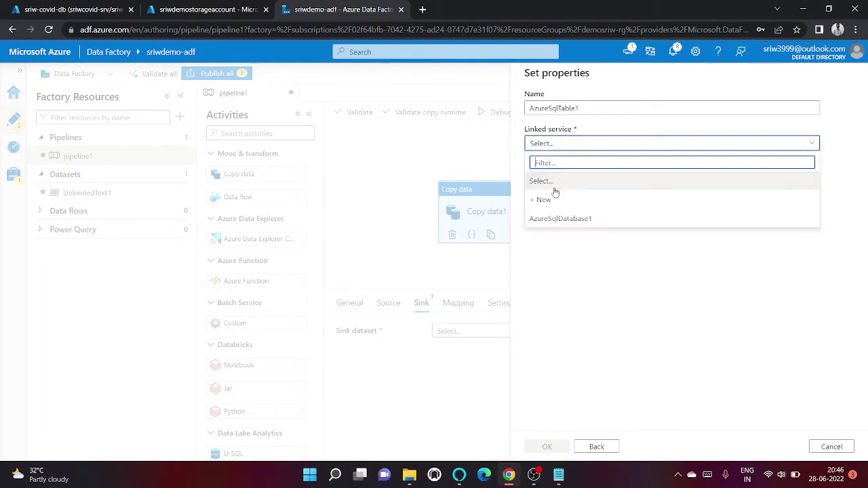
left_click(554, 218)
left_click(549, 184)
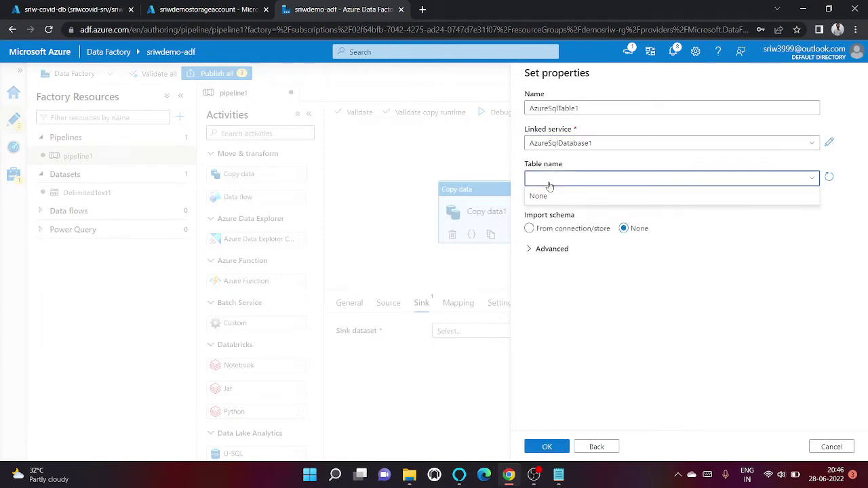
left_click(550, 185)
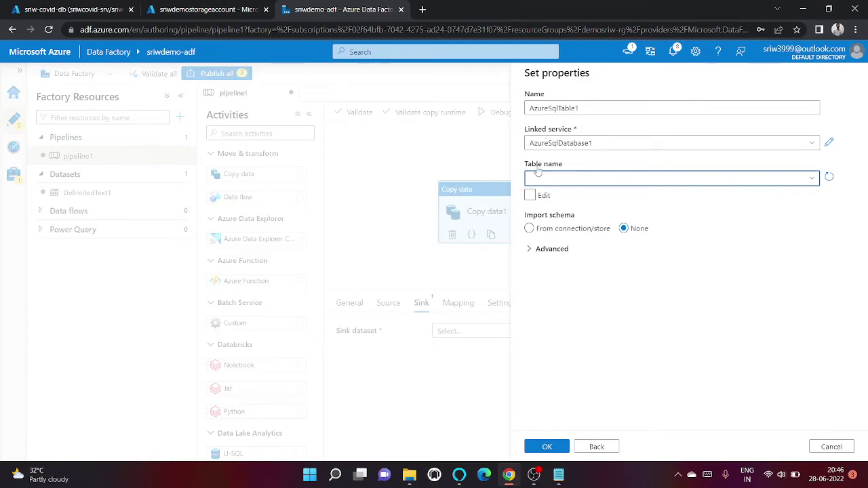
Copy the CREATE TABLE Cars statement from Notepad into the sriw-covid-db query editor and run it.
left_click(207, 10)
left_click(85, 9)
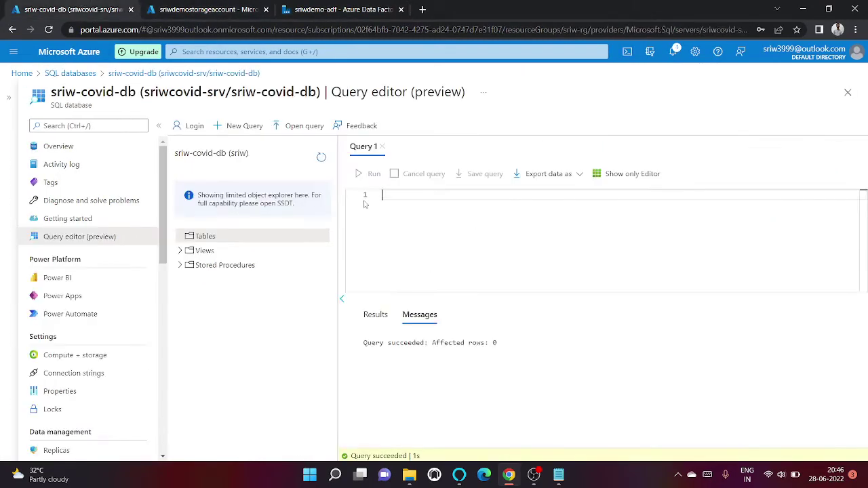
key("alt+Tab")
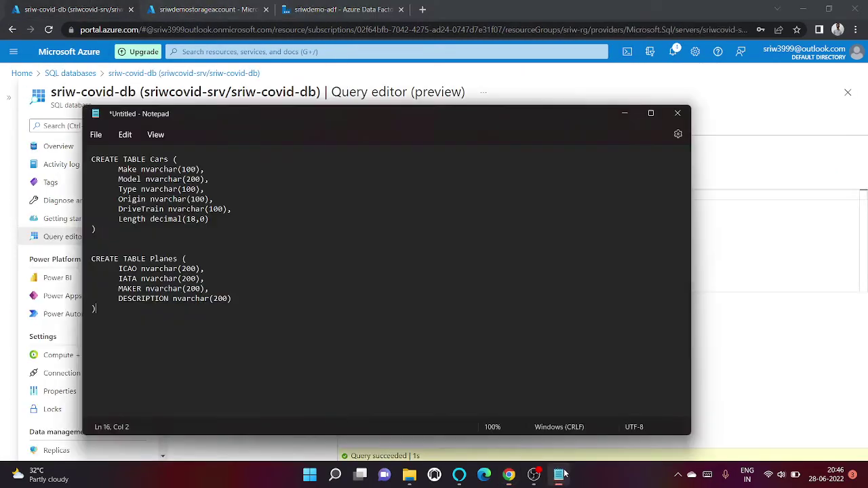
left_click_drag(95, 239, 71, 153)
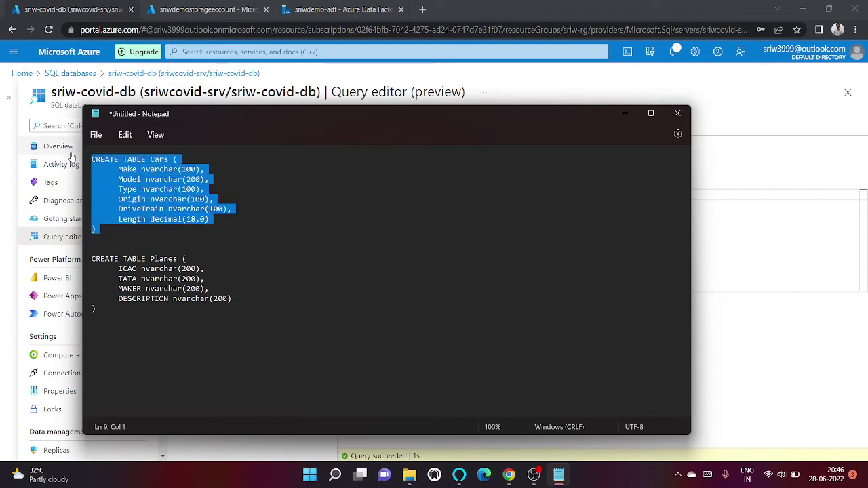
key("ctrl+c")
left_click(743, 211)
key("ctrl+v")
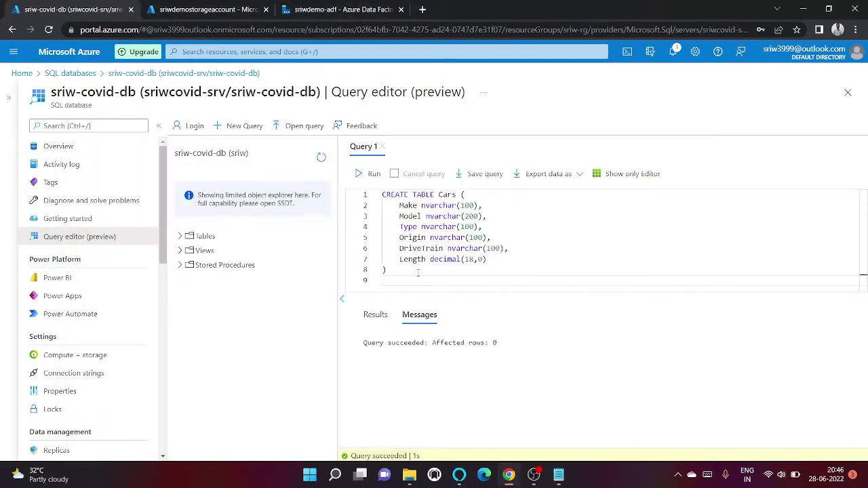
key("ctrl+a")
left_click(370, 174)
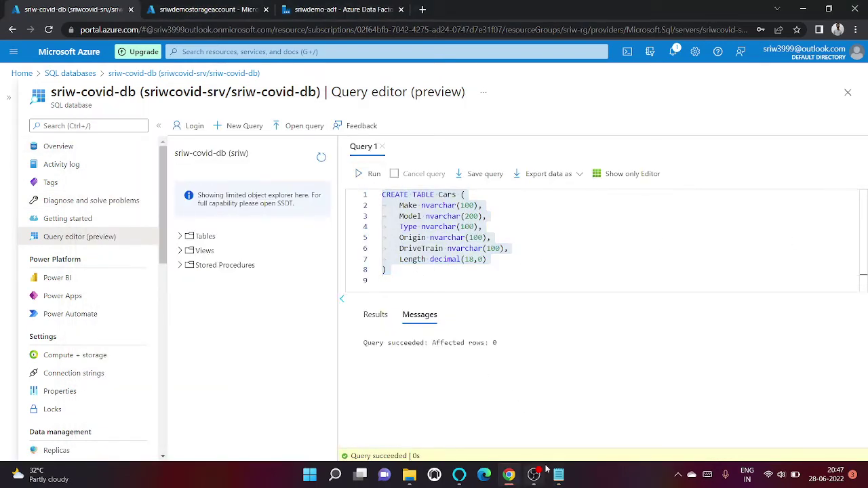
Replace the query with the CREATE TABLE Planes statement from Notepad, run it, and expand the database's Tables folder.
left_click(558, 475)
left_click_drag(97, 310, 91, 258)
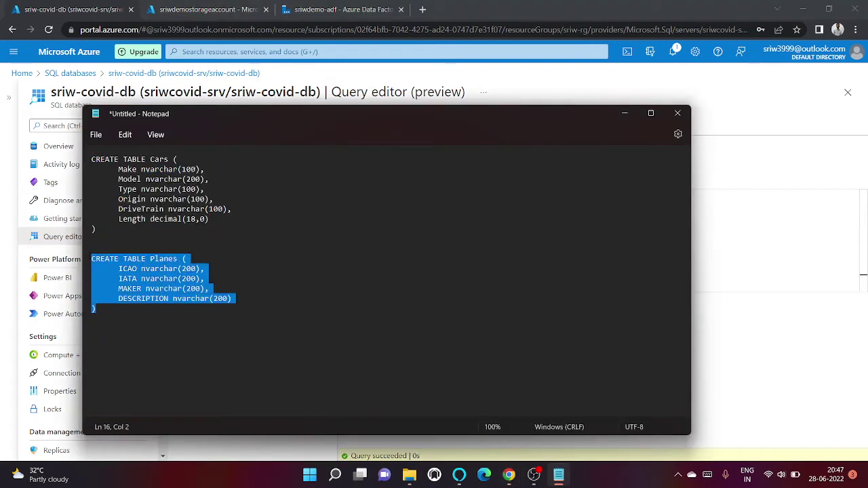
left_click(339, 200)
left_click(731, 218)
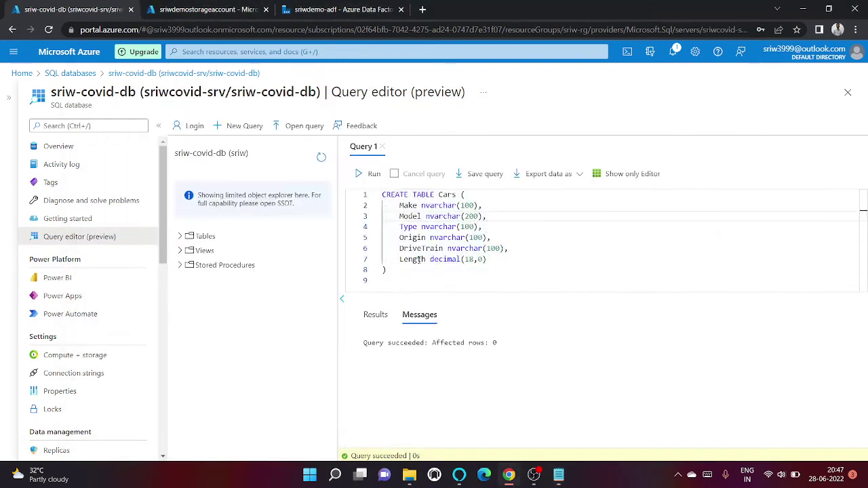
left_click(180, 236)
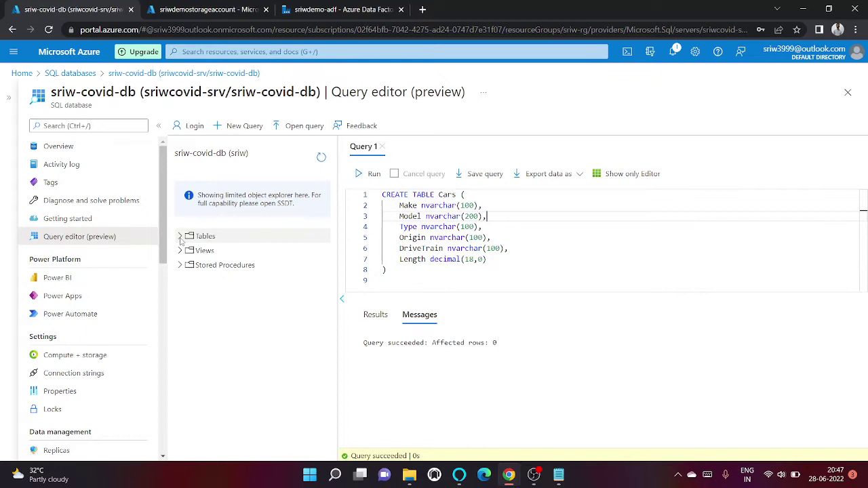
left_click(479, 283)
key("ctrl+a")
key("ctrl+v")
key("ctrl+a")
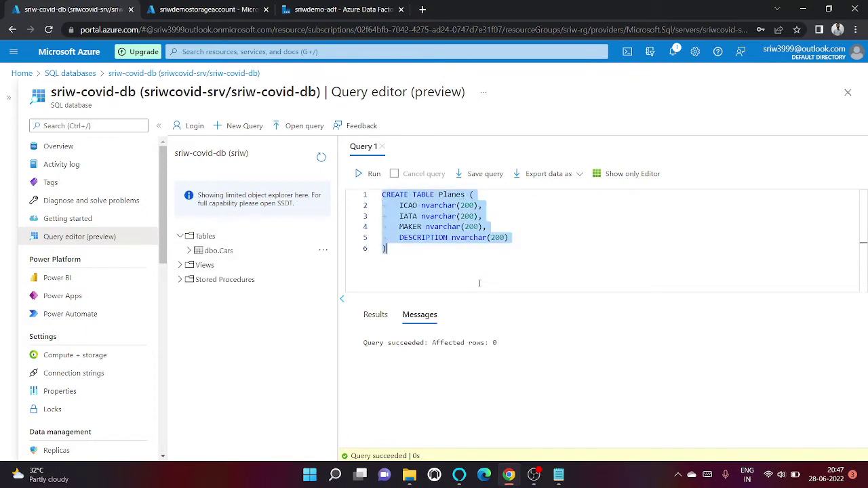
left_click(371, 173)
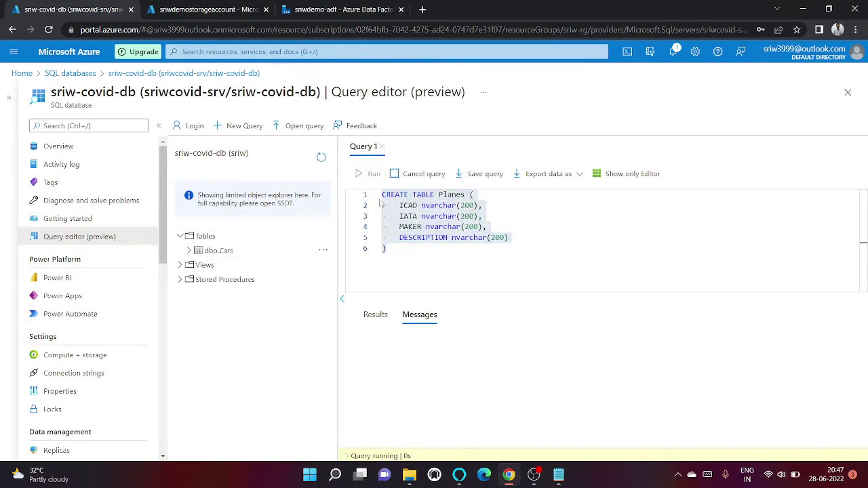
left_click(398, 238)
double_click(449, 195)
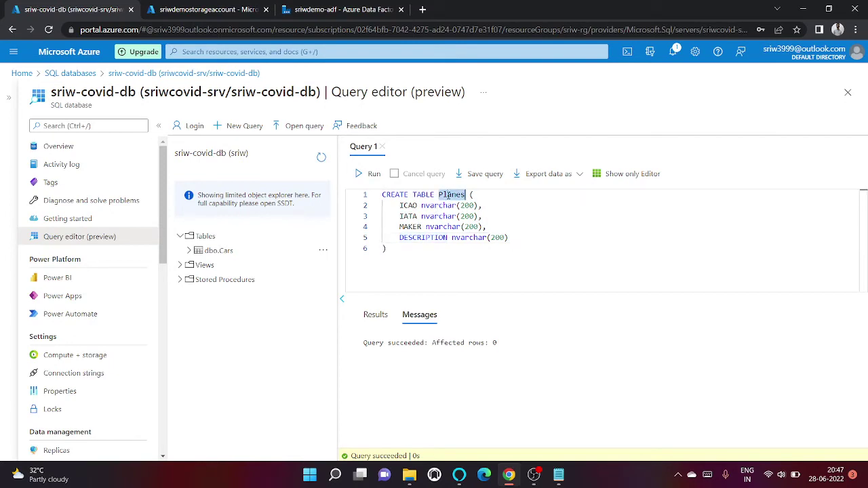
left_click(442, 255)
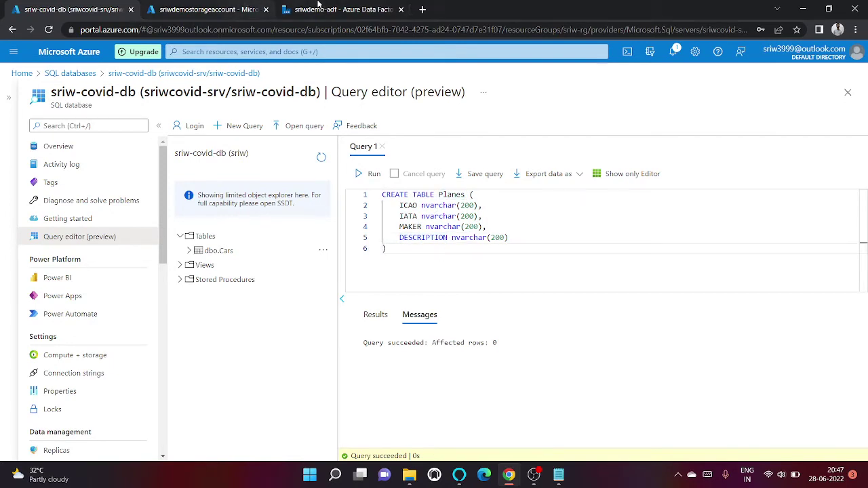
Back in Data Factory, refresh the table list and create the sink dataset with table dbo.Cars and schema import set to None.
left_click(339, 9)
left_click(567, 178)
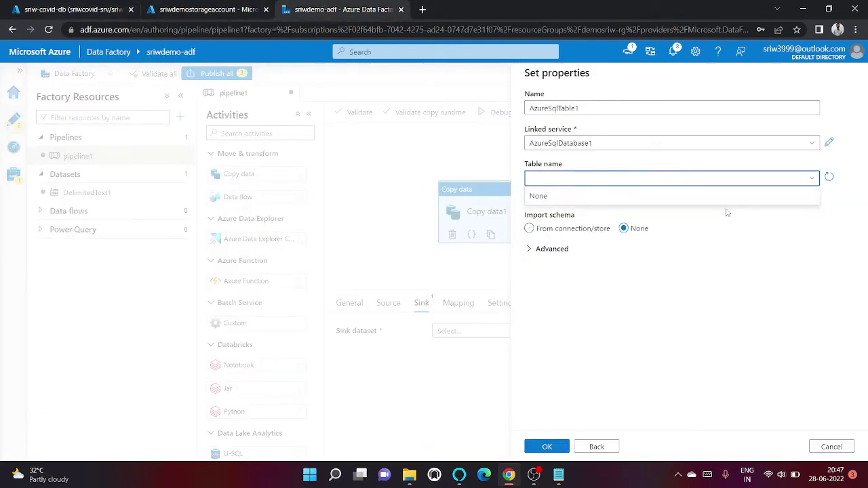
left_click(836, 181)
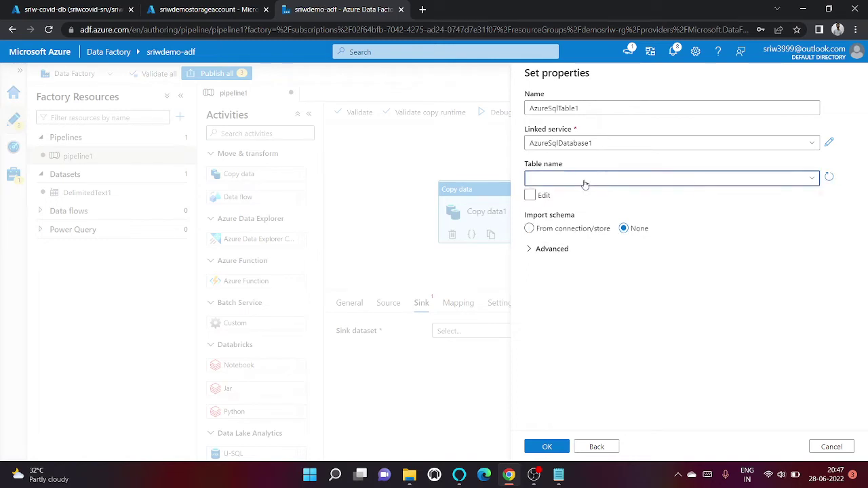
left_click(585, 180)
left_click(582, 215)
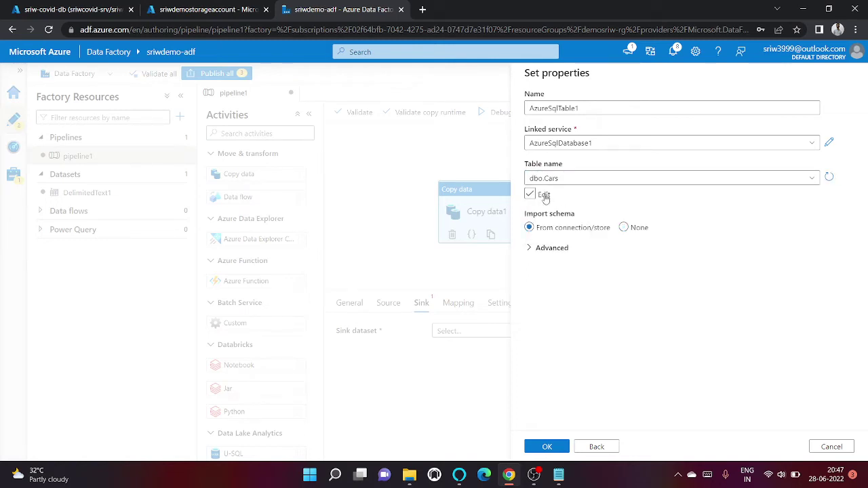
left_click(636, 228)
left_click(551, 248)
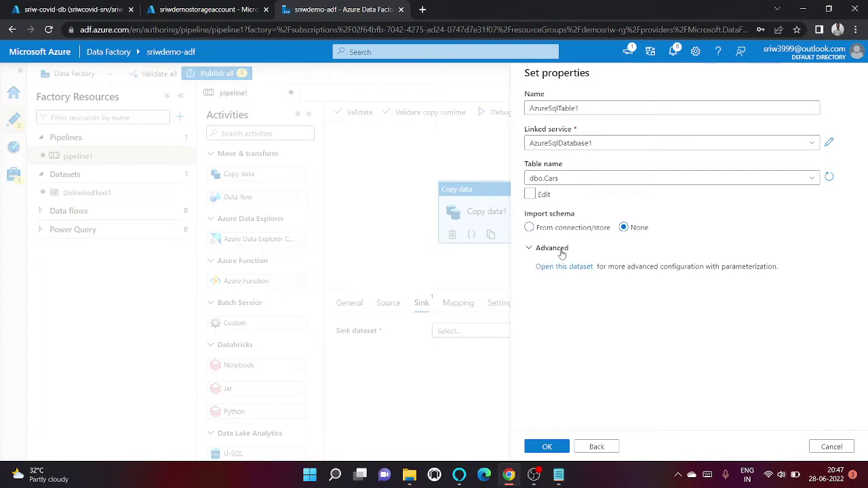
left_click(547, 448)
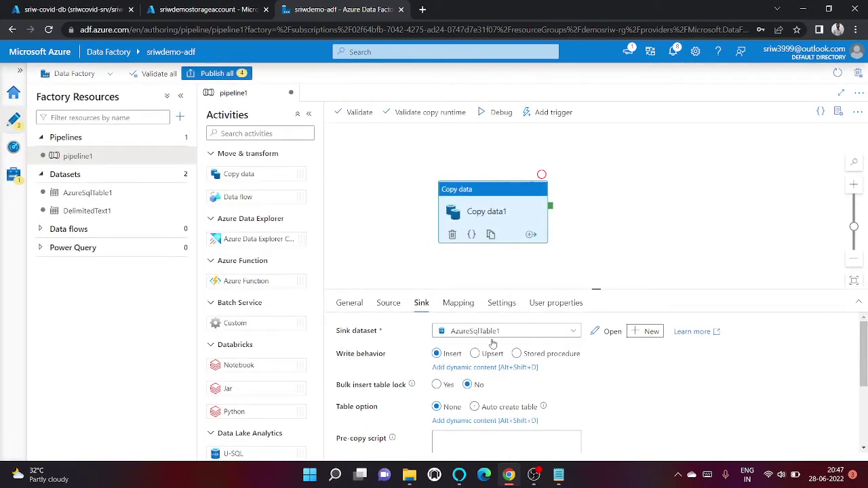
Import the schemas for the Copy data mapping, review the source-to-destination columns, and clear the mapping.
left_click(460, 307)
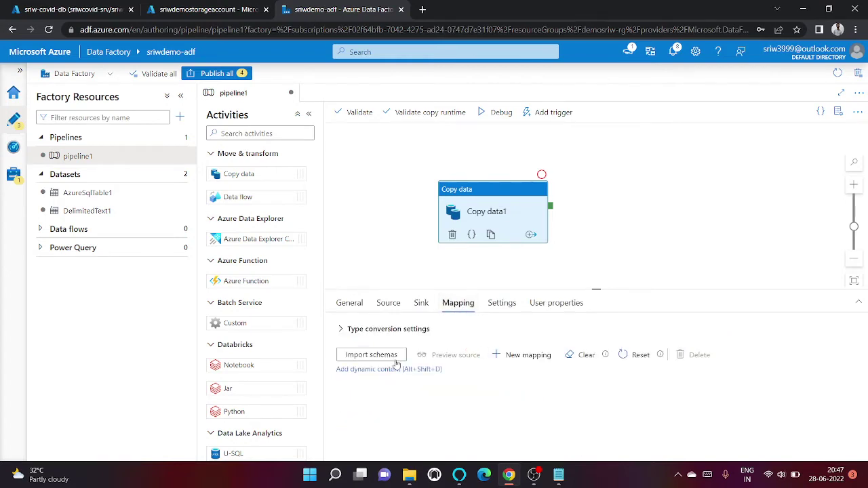
left_click(397, 360)
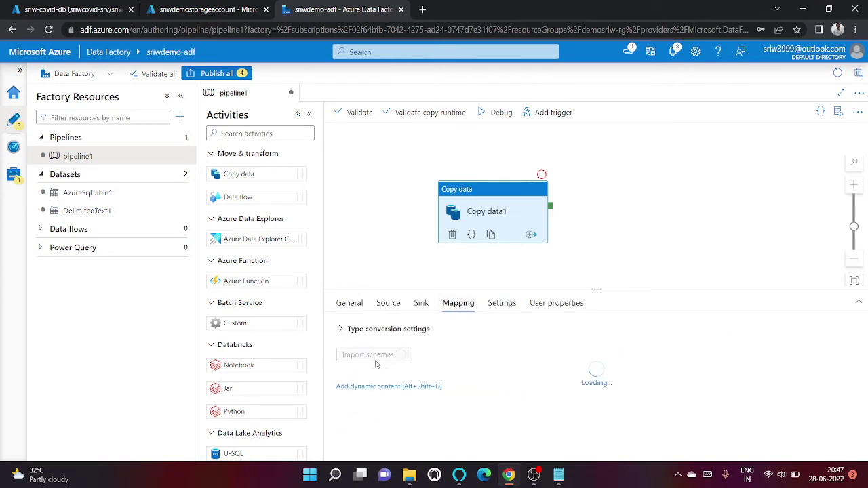
scroll(556, 401, "down", 3)
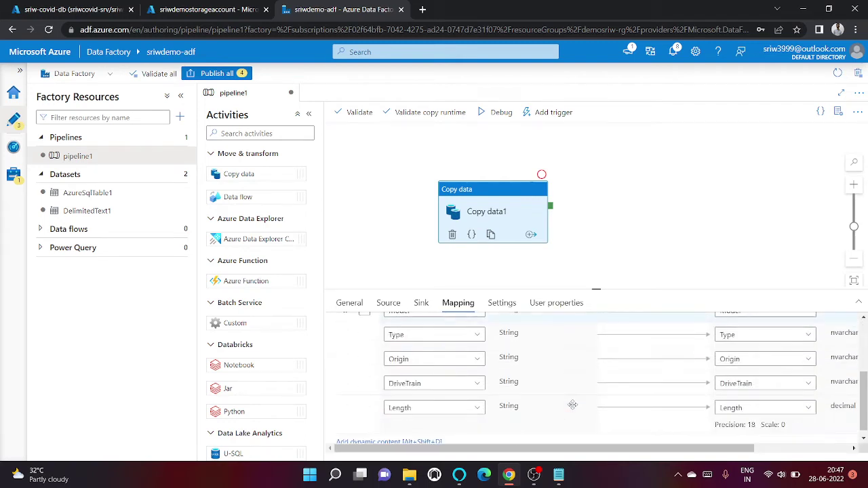
left_click_drag(543, 448, 641, 448)
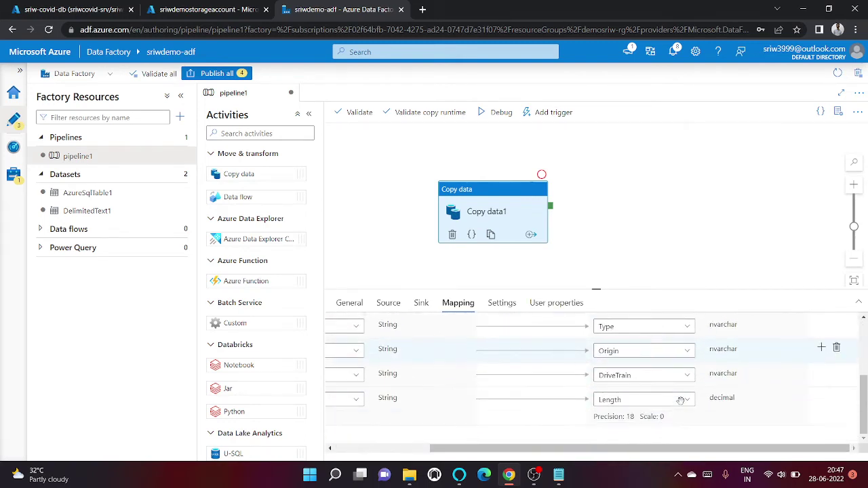
scroll(468, 352, "up", 5)
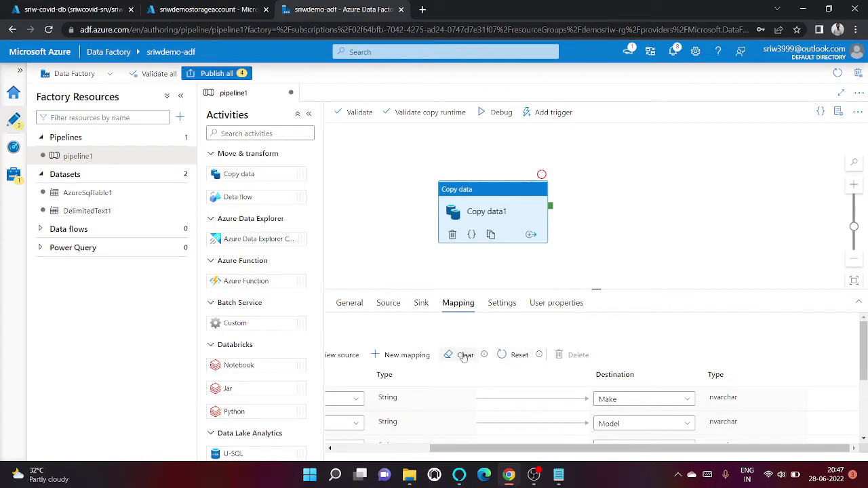
left_click(465, 353)
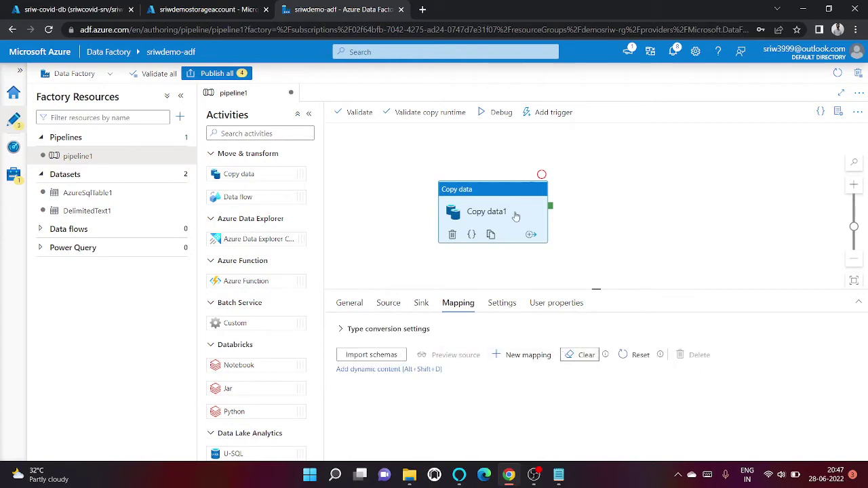
Start a debug run of the pipeline.
left_click(481, 114)
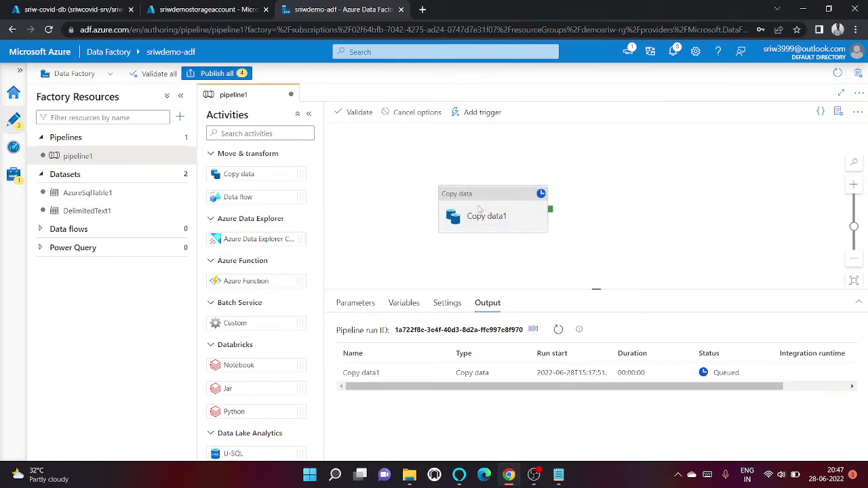
Switch to the SQL database's query editor, replace the query with select * from [dbo].[Cars], and run it.
left_click(189, 8)
key("ctrl+shift+Tab")
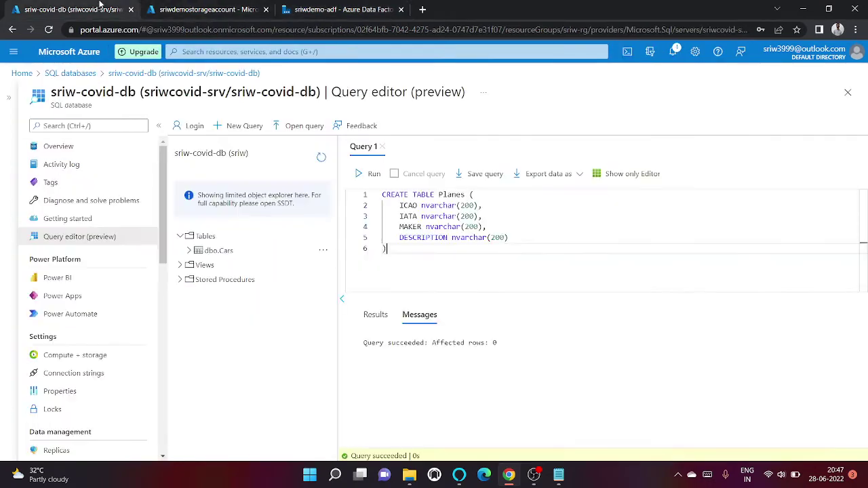
key("ctrl+a")
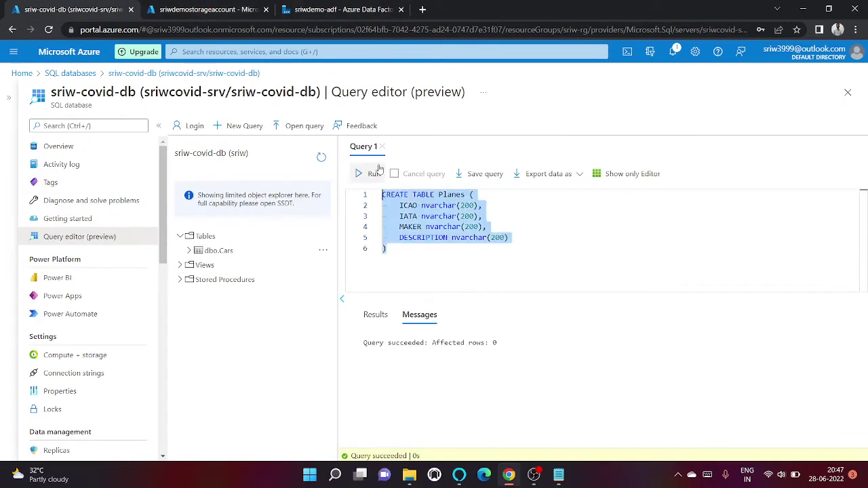
type("select *")
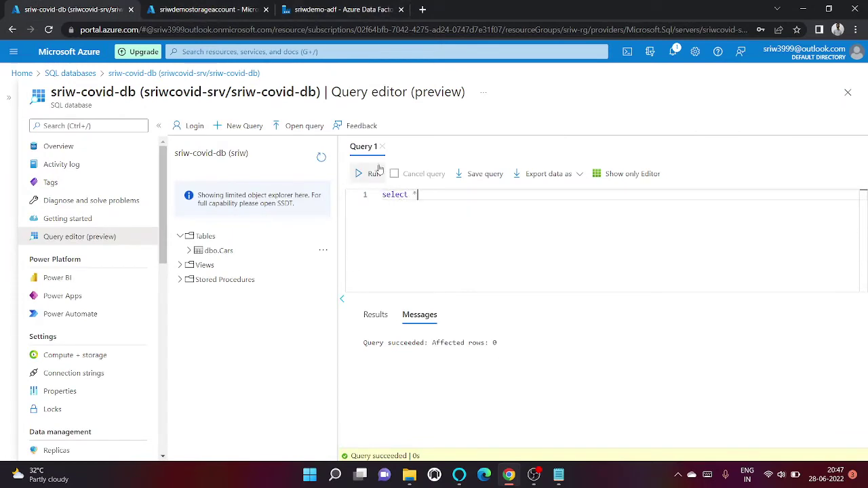
type(" from [dbo")
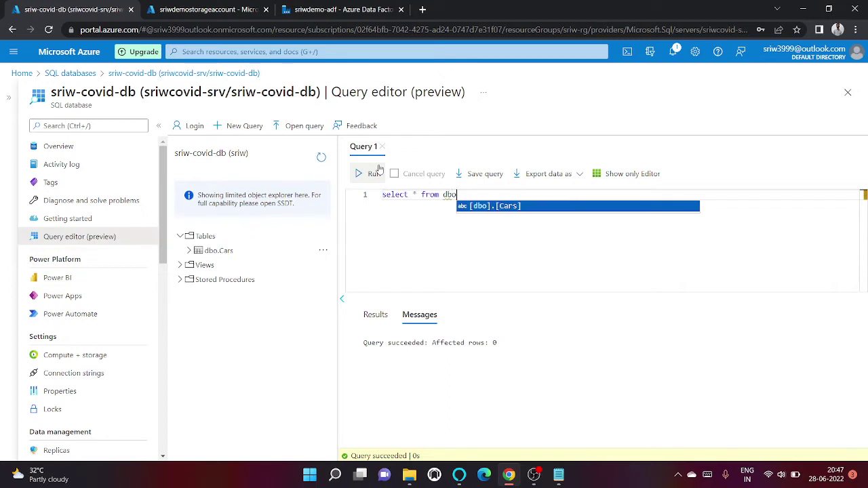
left_click(500, 205)
key("ctrl+a")
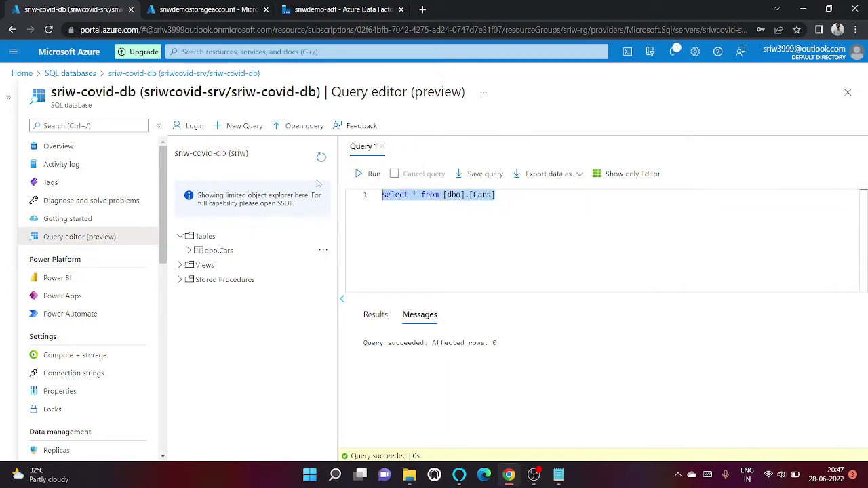
left_click(369, 173)
Check the debug run's status in Data Factory, review the queried Cars rows in the query editor, and return to the pipeline.
left_click(367, 8)
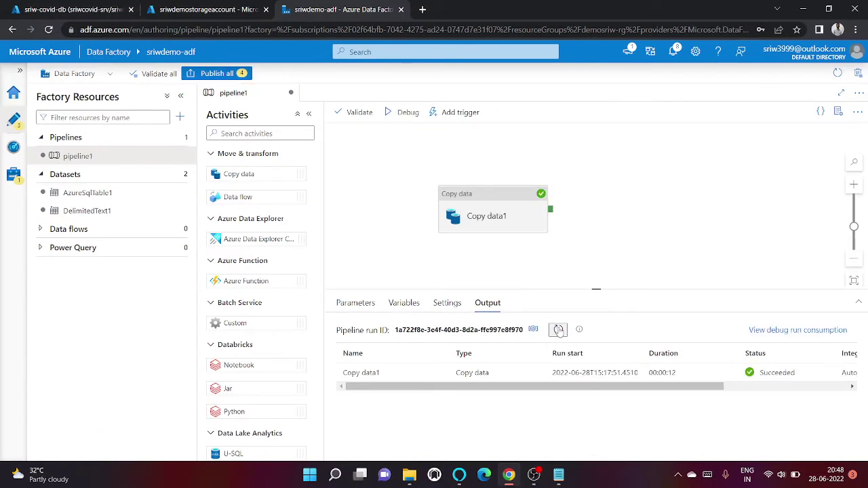
left_click(102, 10)
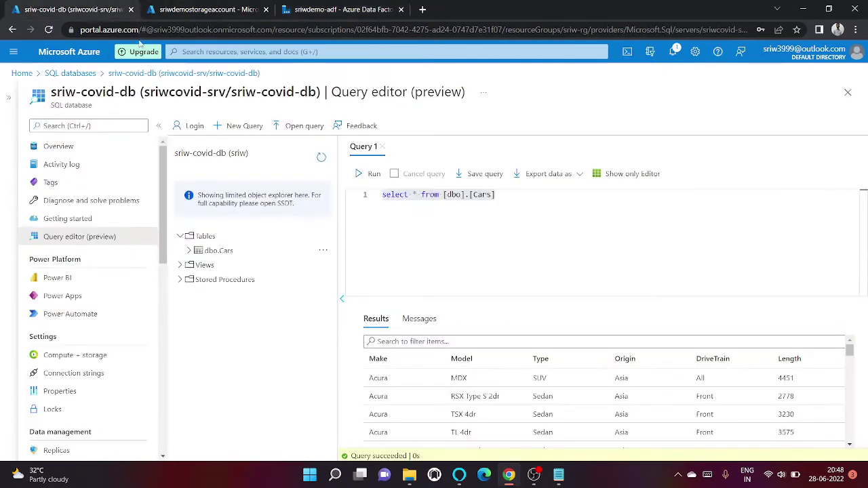
left_click_drag(533, 396, 476, 415)
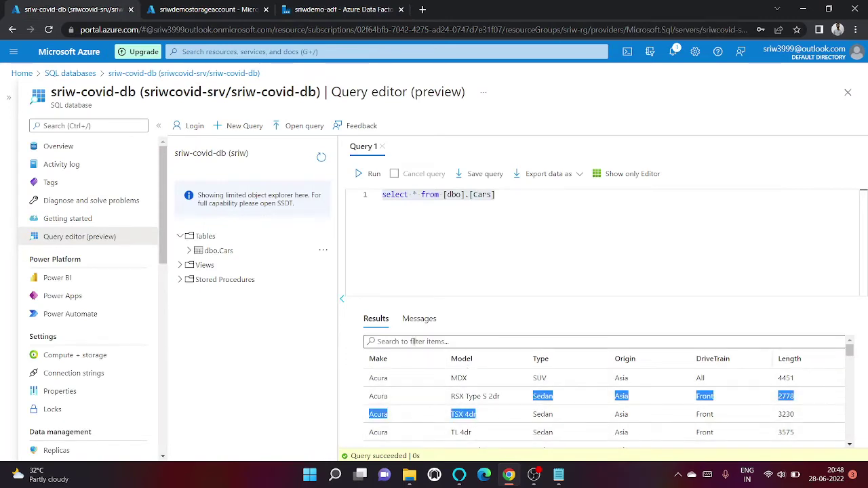
left_click(503, 212)
left_click(296, 9)
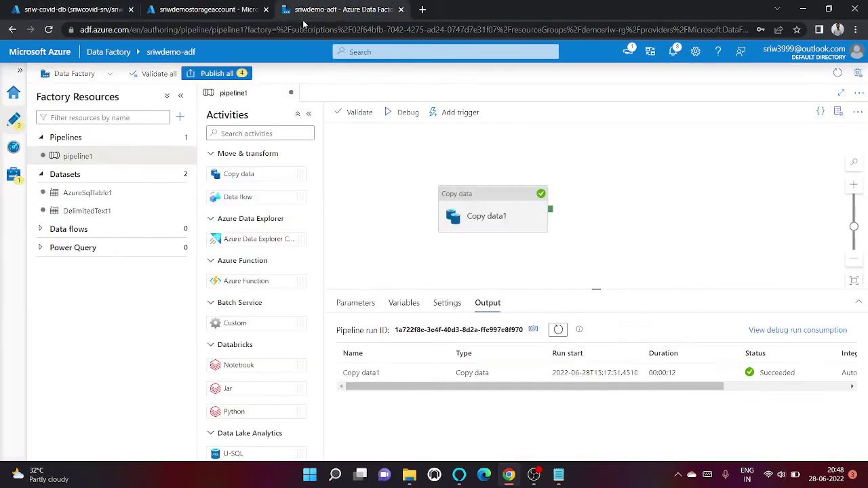
Review the Copy data activity and the AzureSqlTable1 dataset, and inspect the linked service of the DelimitedText1 dataset without changing it.
left_click(479, 212)
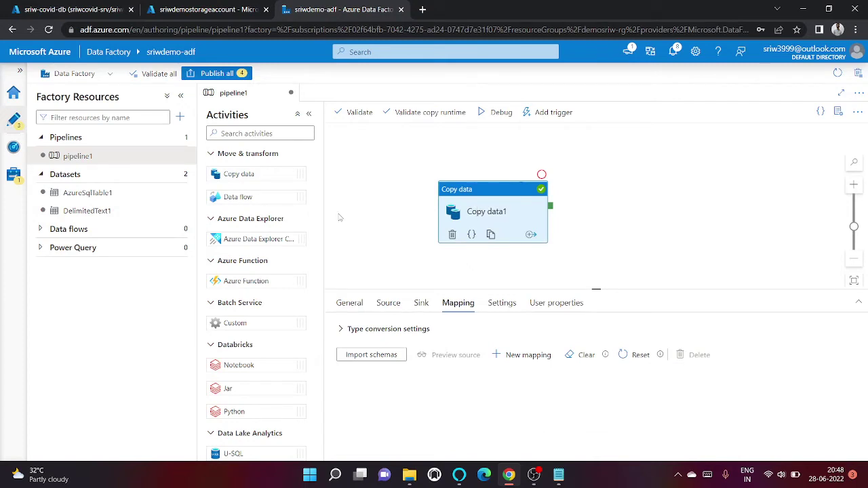
left_click(139, 195)
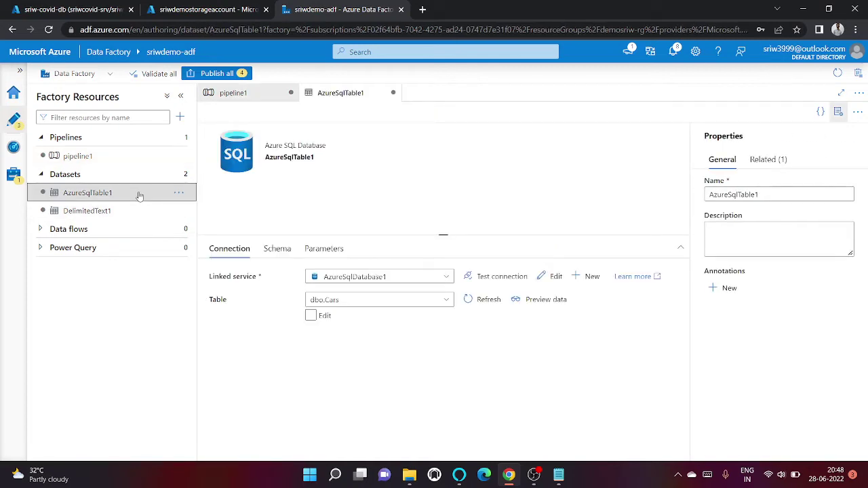
left_click(124, 212)
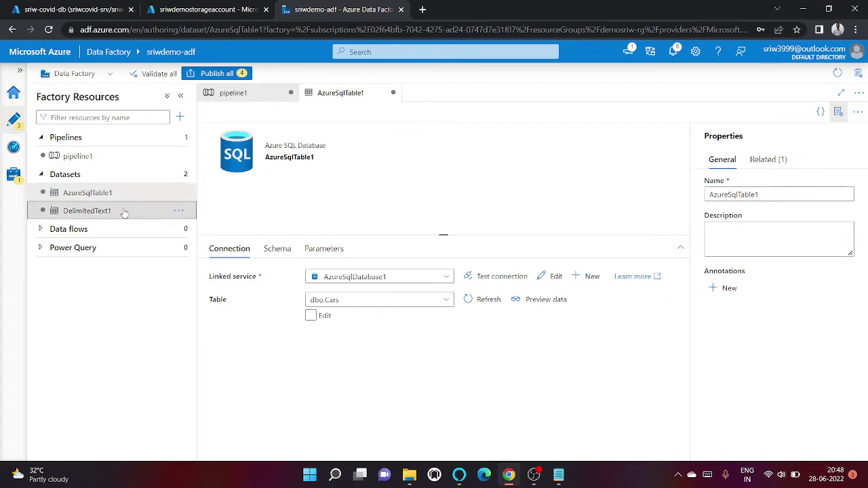
left_click(553, 280)
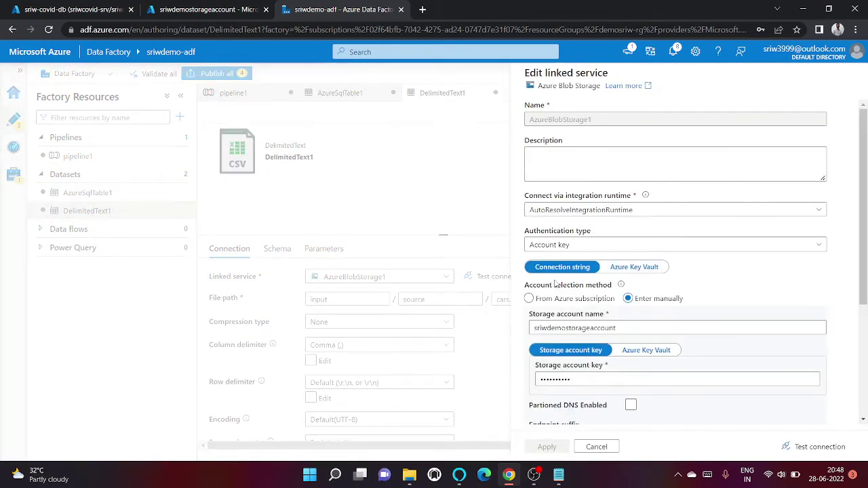
left_click(597, 447)
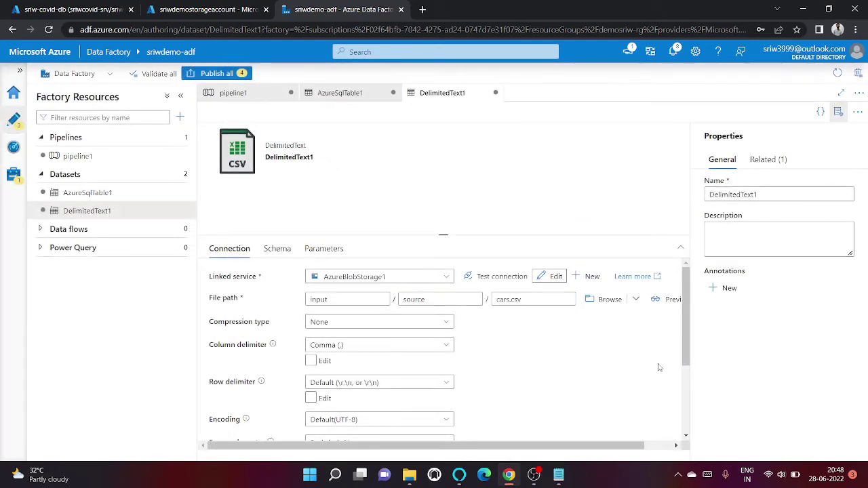
Add a String parameter named filename to the DelimitedText1 dataset.
left_click(324, 249)
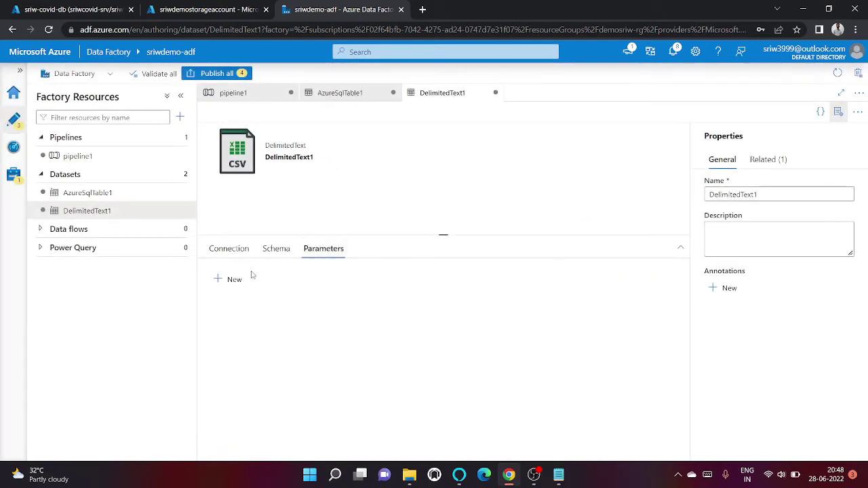
left_click(233, 280)
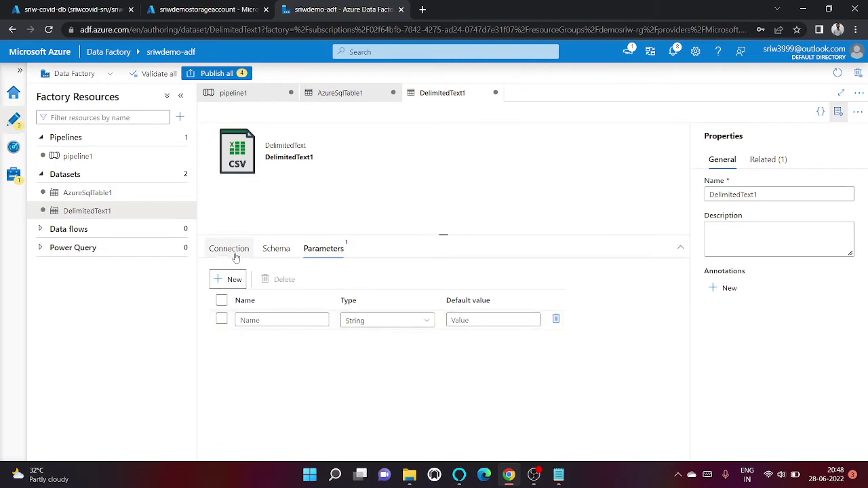
left_click(230, 249)
double_click(519, 300)
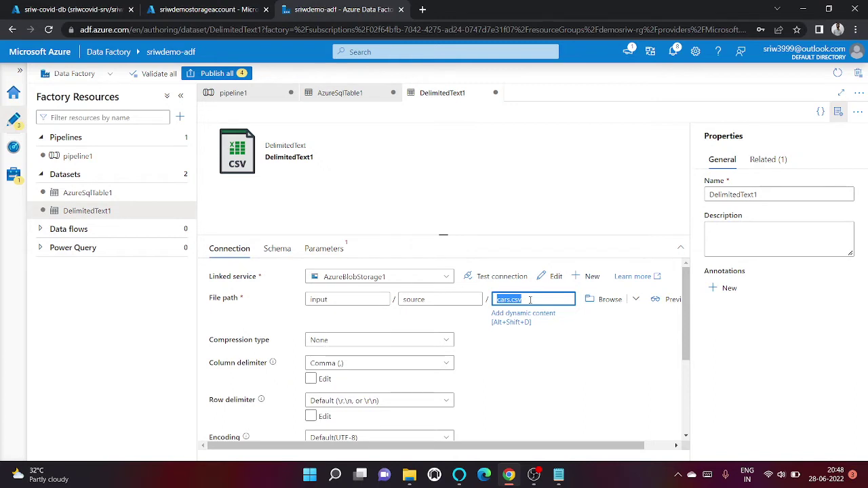
left_click(323, 249)
left_click(290, 321)
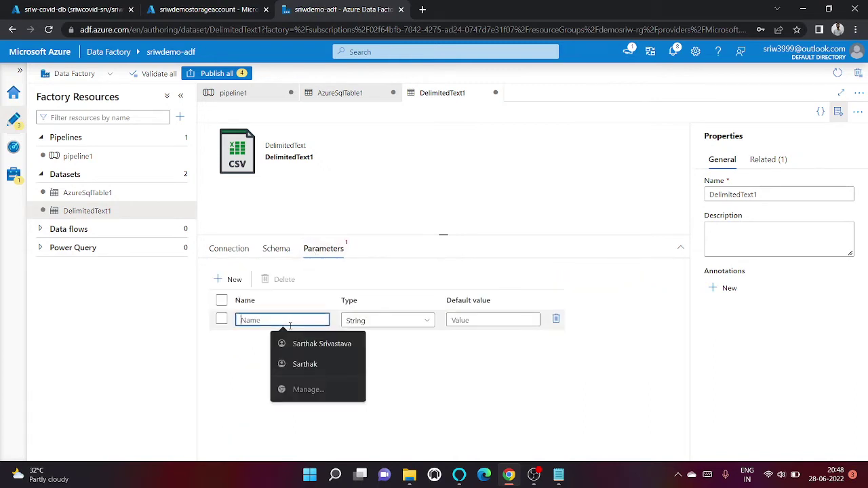
type("filename")
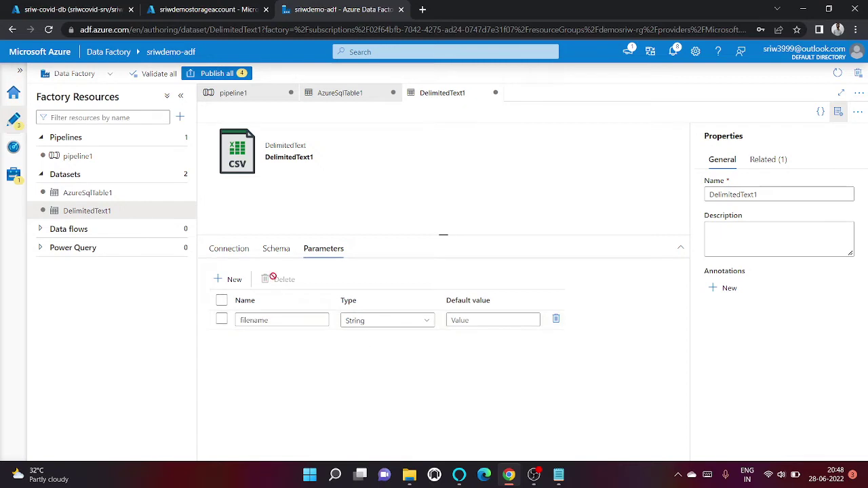
left_click(239, 251)
left_click(543, 299)
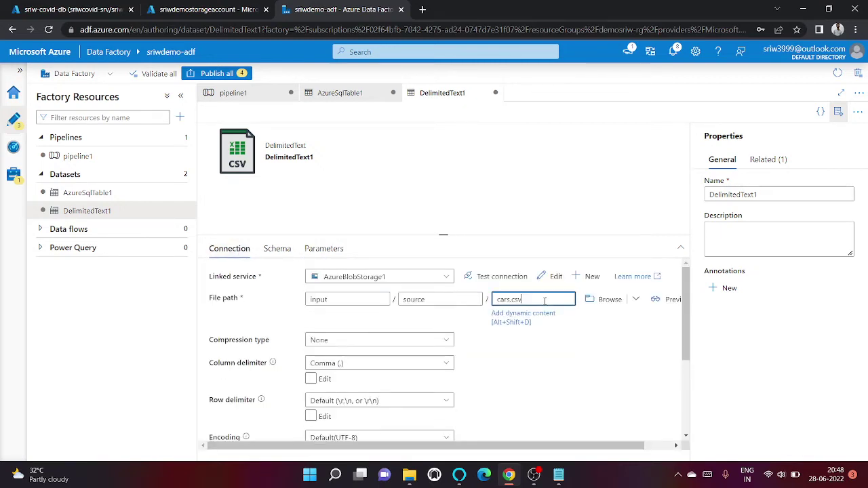
left_click_drag(522, 299, 494, 299)
key("BackSpace")
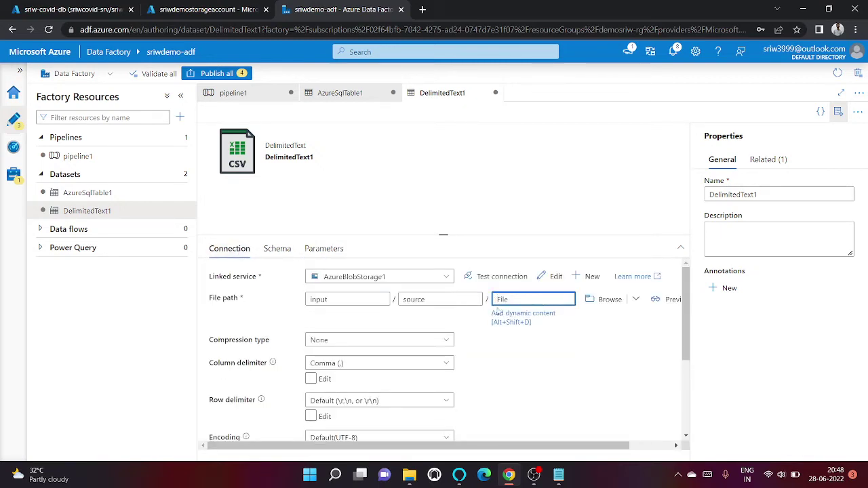
left_click(508, 316)
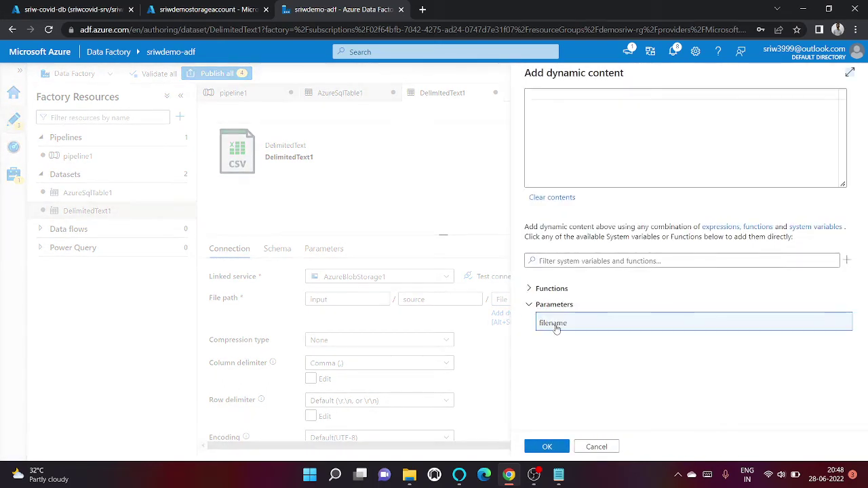
left_click(555, 323)
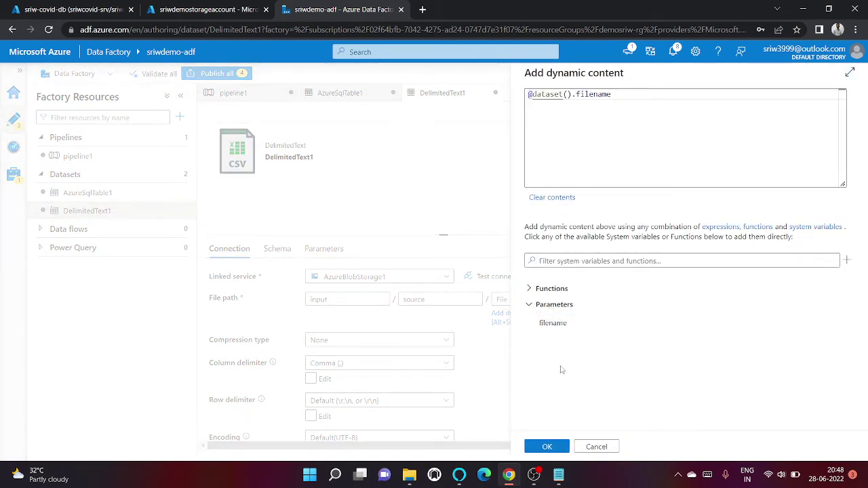
left_click_drag(608, 94, 461, 78)
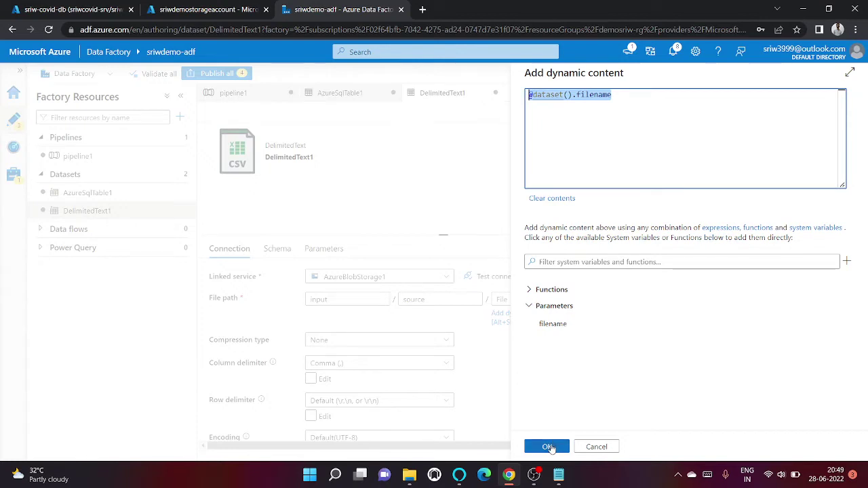
left_click(549, 447)
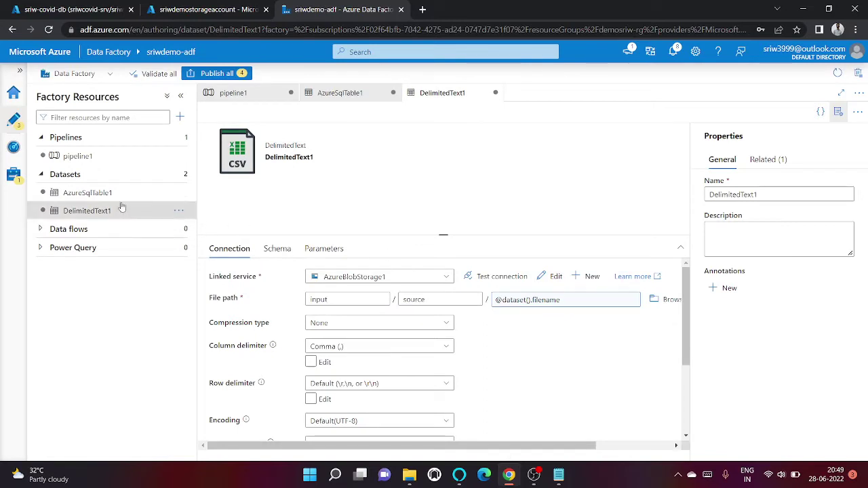
Add a String parameter named tablename to the AzureSqlTable1 dataset.
left_click(108, 194)
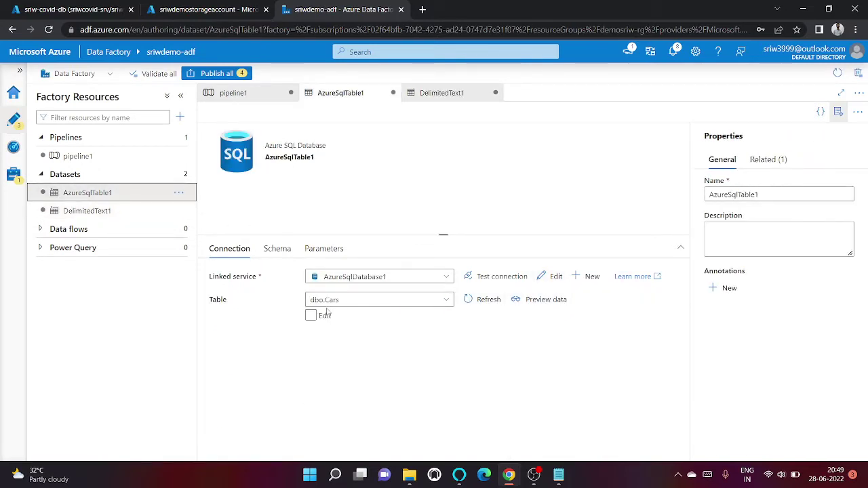
left_click(325, 249)
left_click(224, 252)
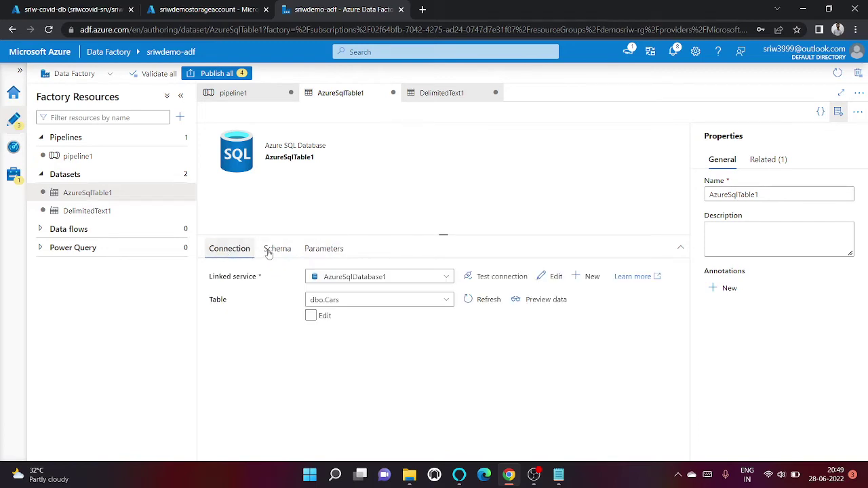
left_click(313, 251)
left_click(230, 279)
left_click(269, 322)
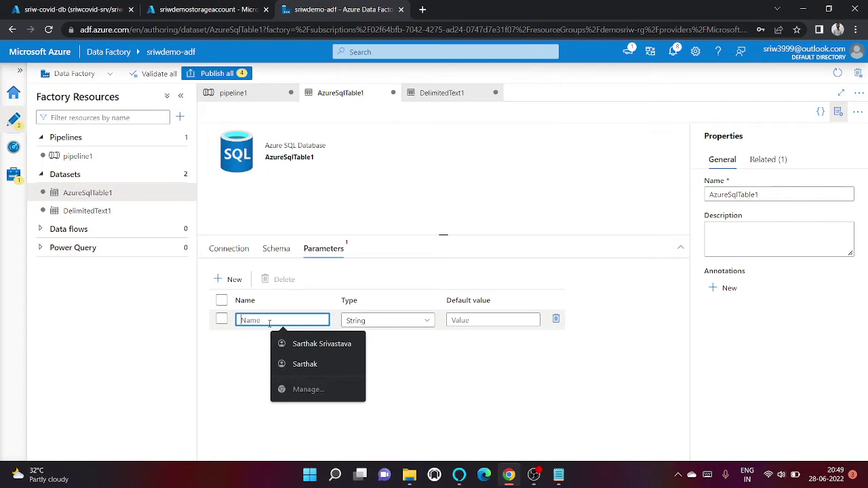
type("tablename")
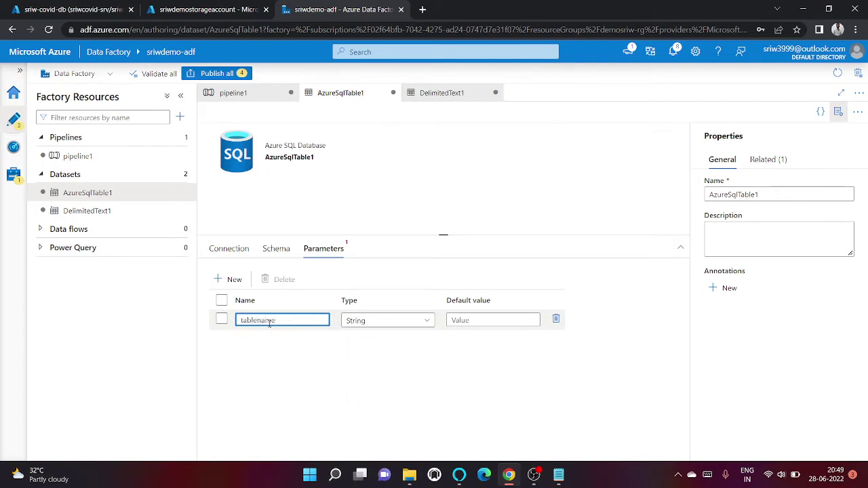
left_click(234, 249)
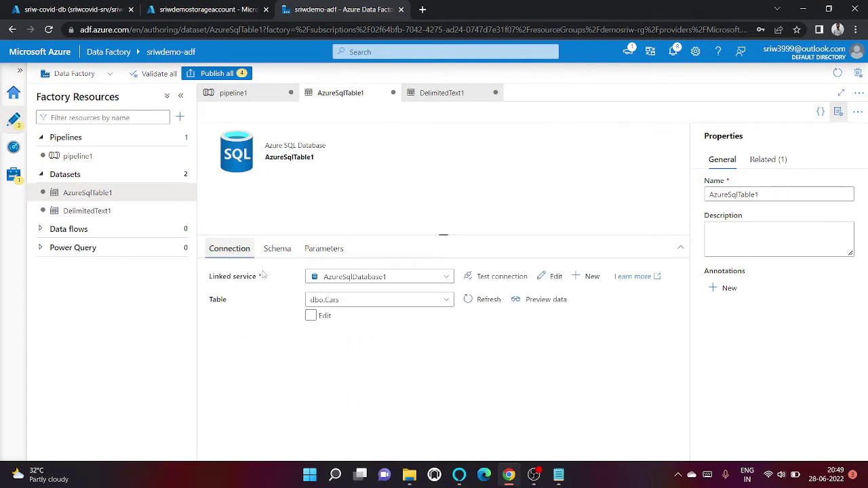
left_click(413, 302)
left_click(496, 304)
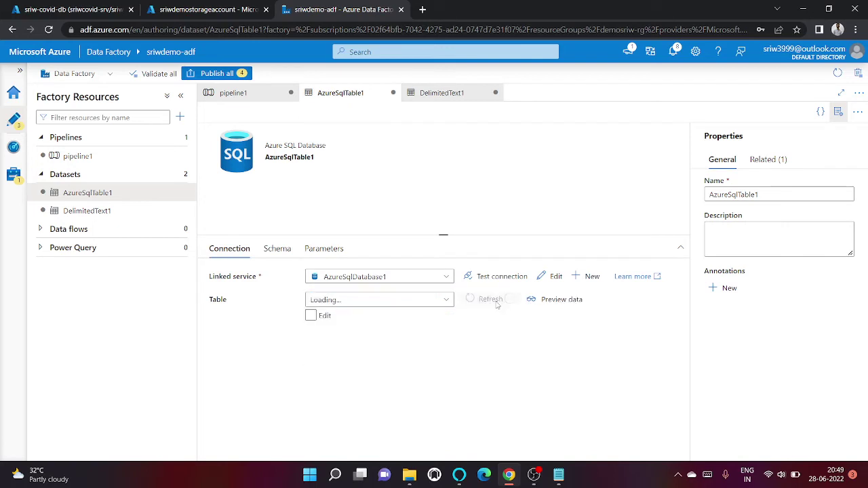
left_click(316, 319)
left_click(509, 300)
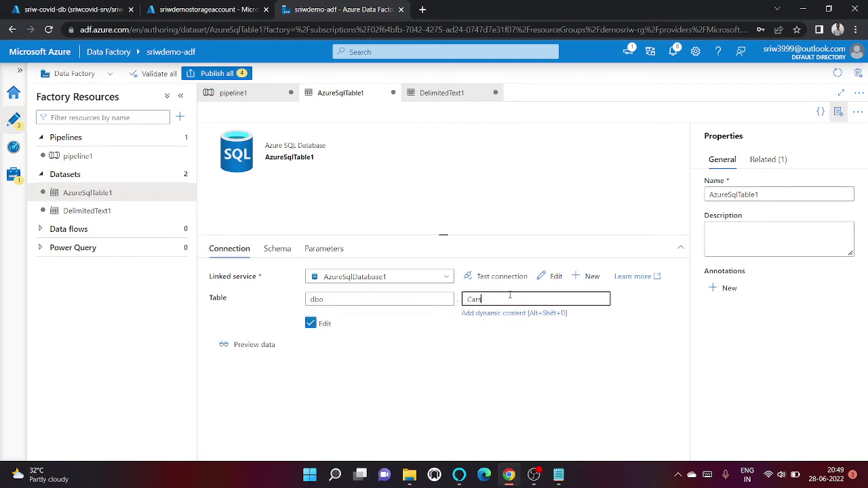
double_click(510, 299)
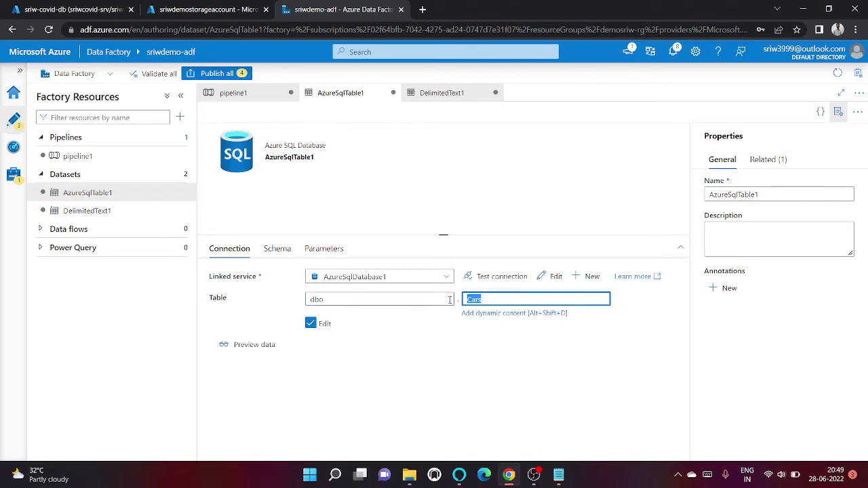
key("BackSpace")
left_click(487, 314)
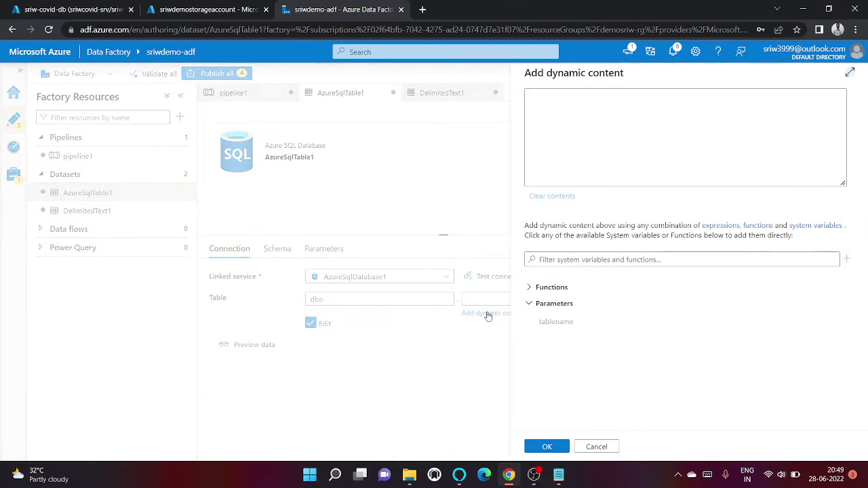
left_click(551, 326)
triple_click(629, 93)
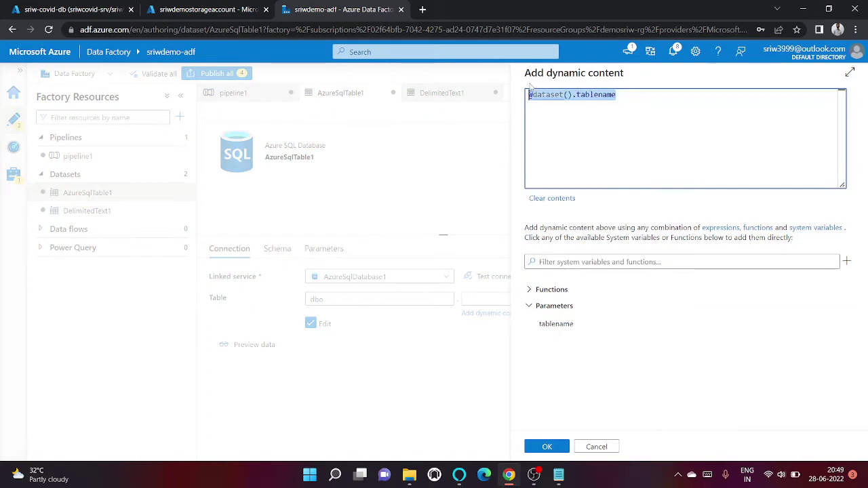
left_click(547, 447)
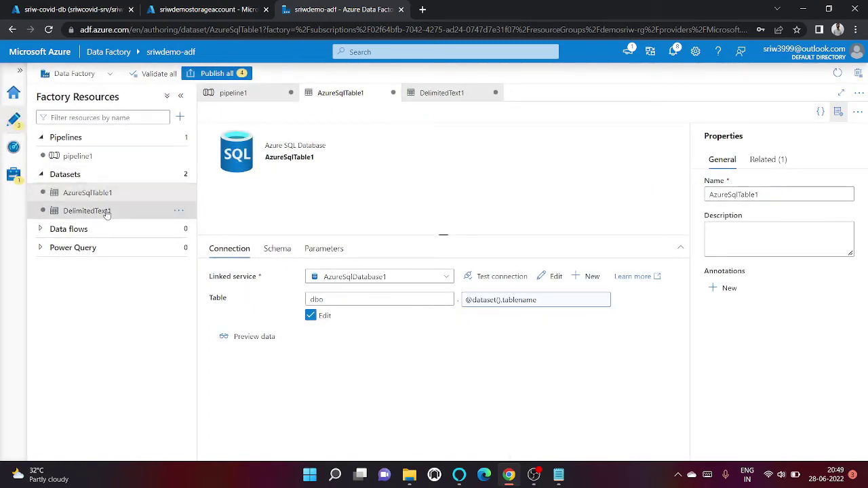
Set the filename property of the Copy data1 source dataset in pipeline1 to planes.csv, checking the file's name in the storage account.
left_click(97, 157)
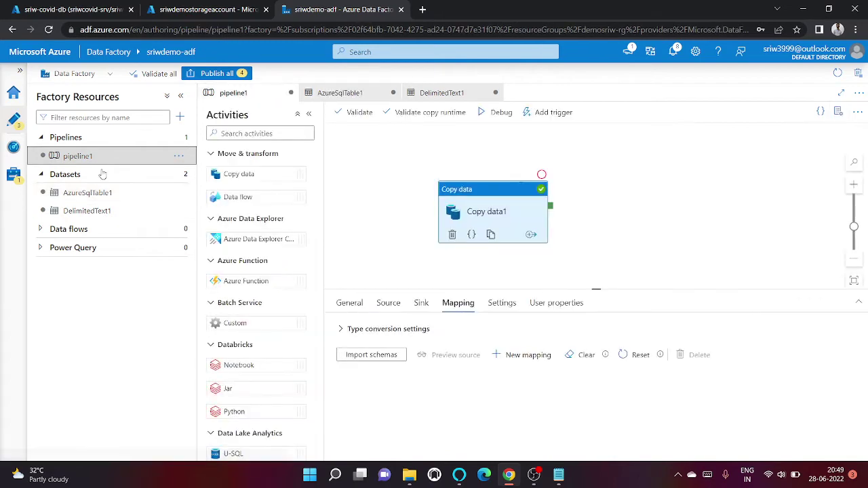
left_click(390, 306)
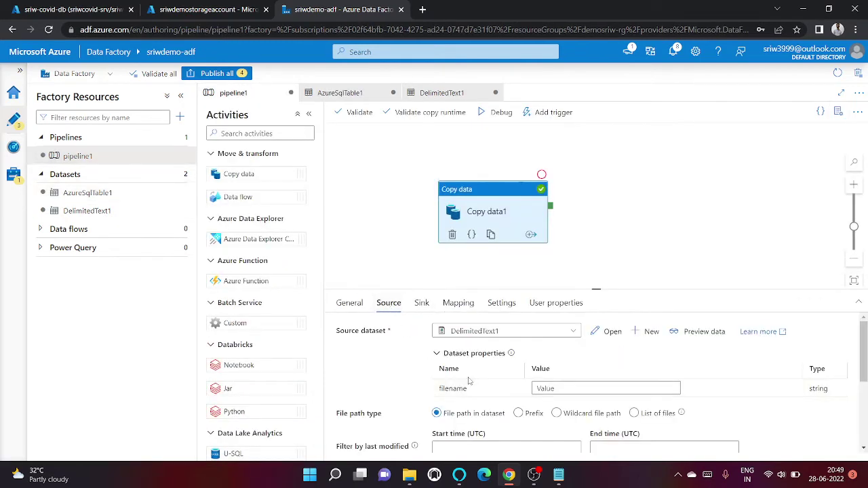
left_click(552, 389)
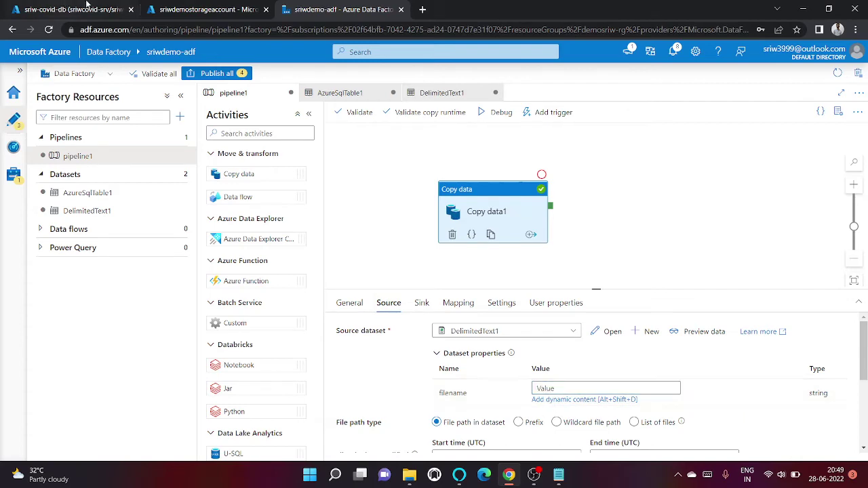
left_click(207, 10)
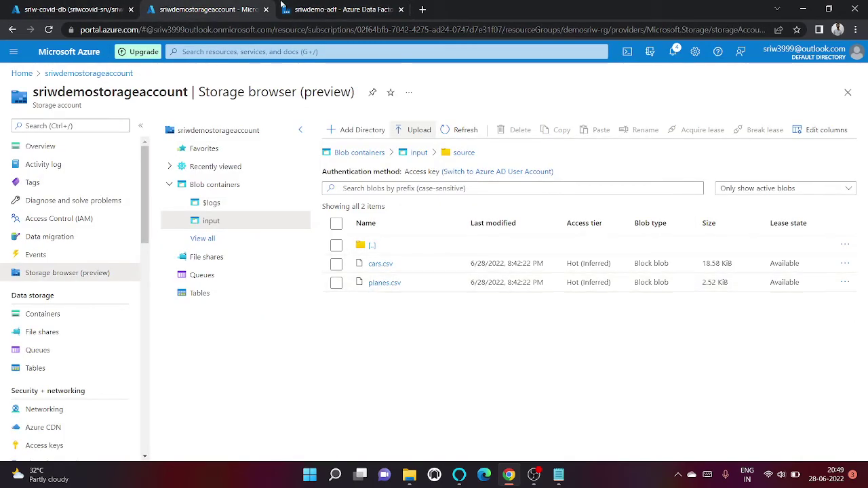
left_click(312, 9)
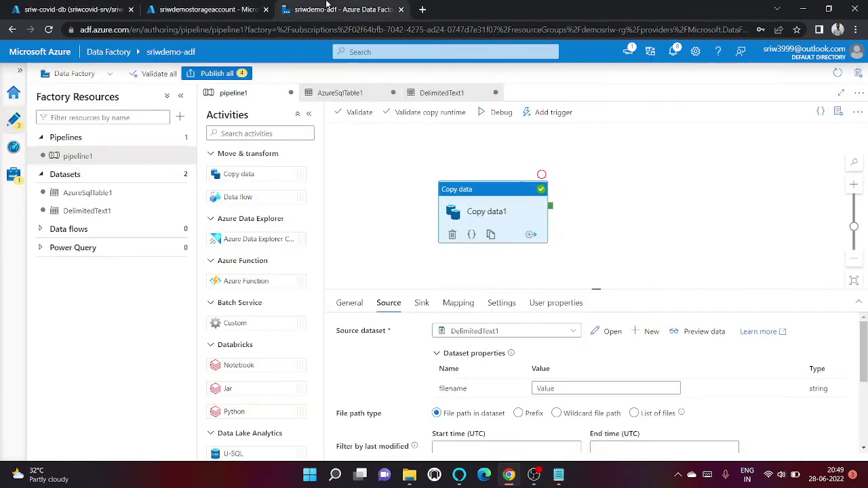
left_click(578, 388)
type("plan")
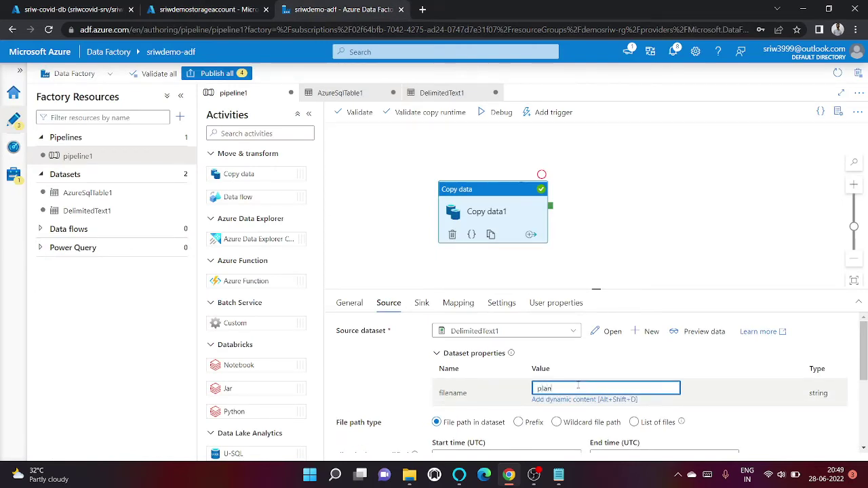
type("es.csv")
Switch to the sriw-covid-db query editor, remove [dbo].[Cars] from the select query, and refresh the database object list.
left_click(55, 9)
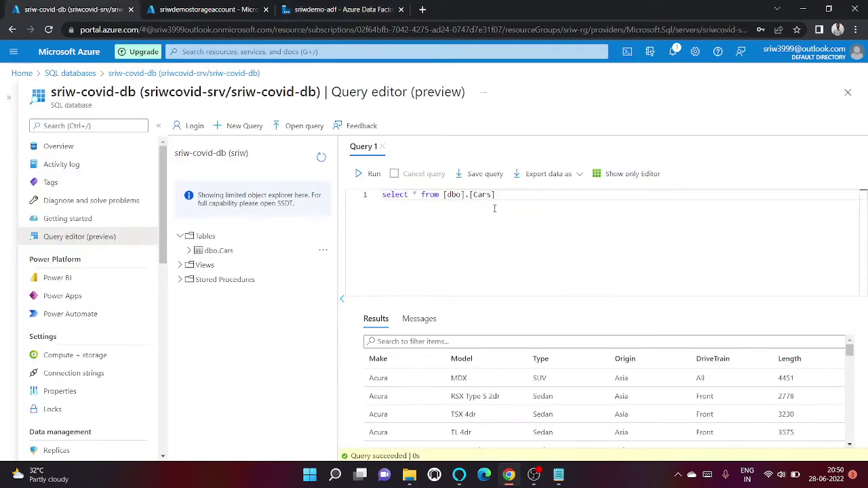
left_click_drag(501, 196, 470, 195)
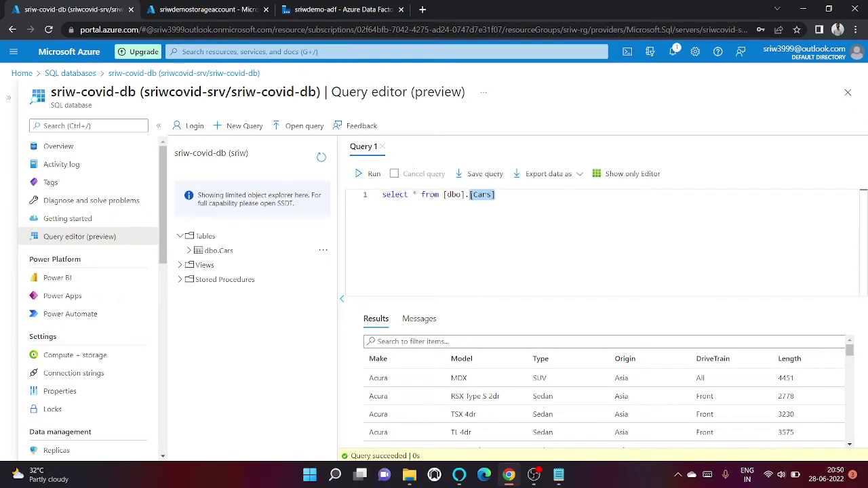
key("BackSpace")
key("BackSpace")
key("BackSpace")
key("BackSpace")
key("BackSpace")
key("BackSpace")
key("BackSpace")
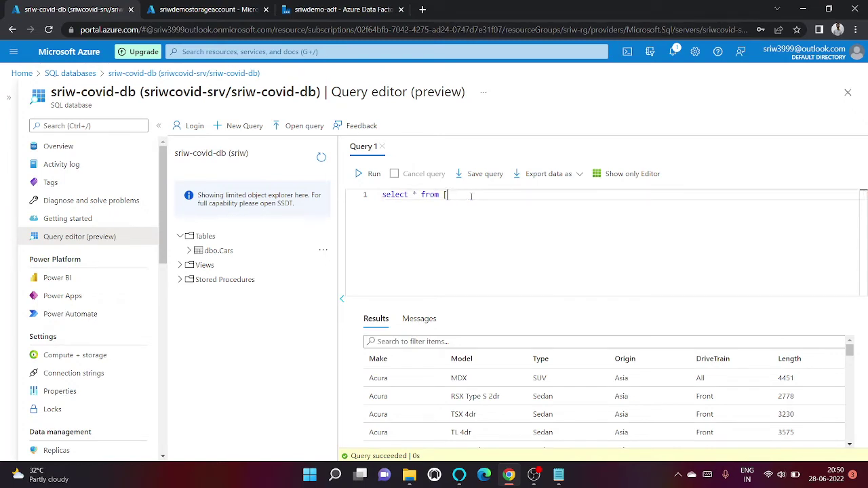
type("db")
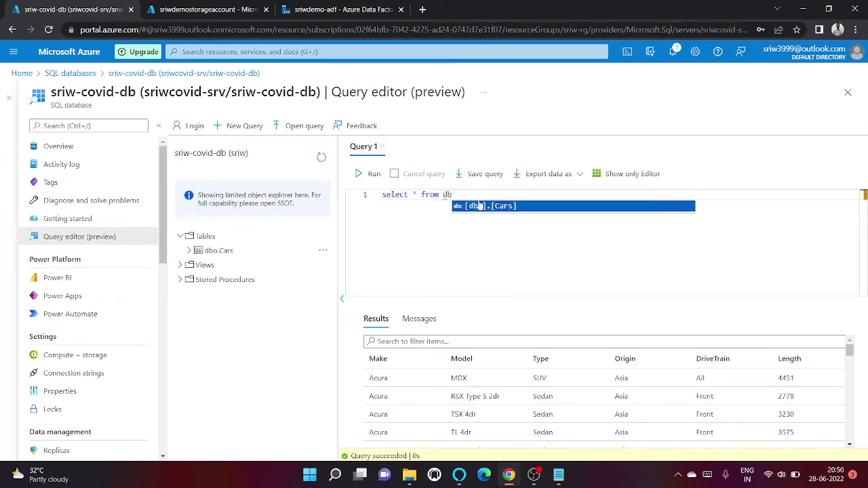
left_click(319, 160)
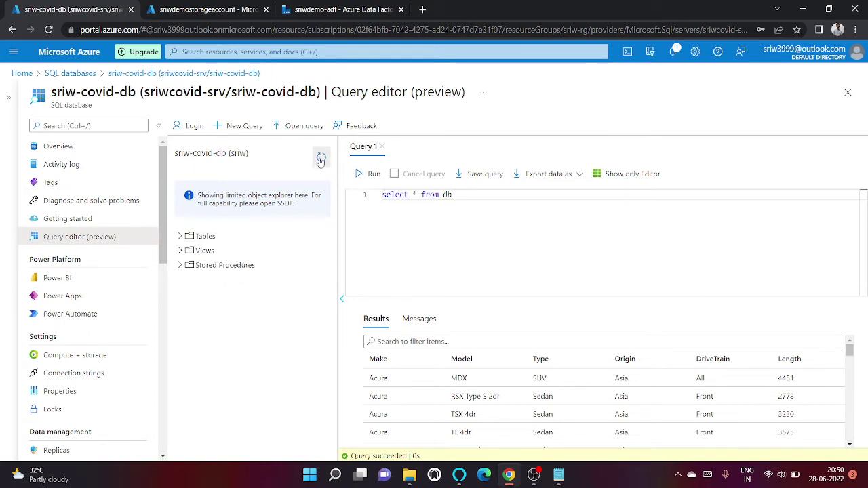
Complete the query as select * from [dbo].[Planes], run it, and check the returned message.
left_click(471, 198)
key("BackSpace")
key("BackSpace")
type("db")
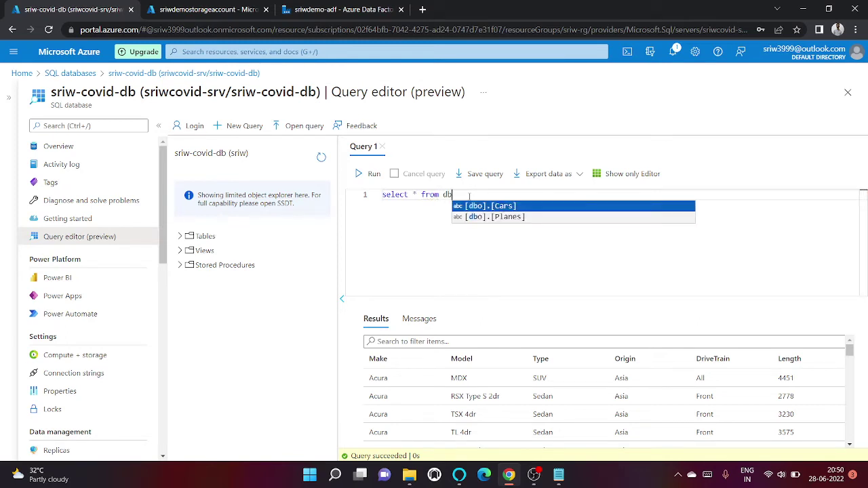
left_click(508, 216)
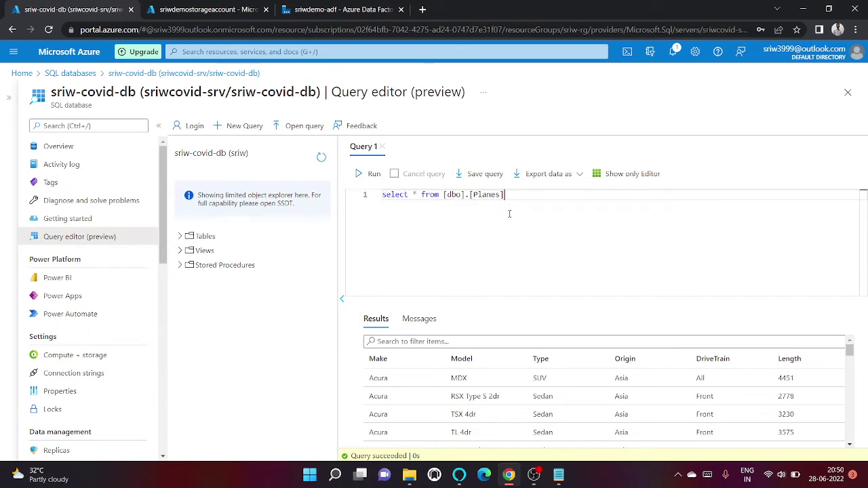
left_click_drag(505, 195, 328, 197)
left_click(369, 173)
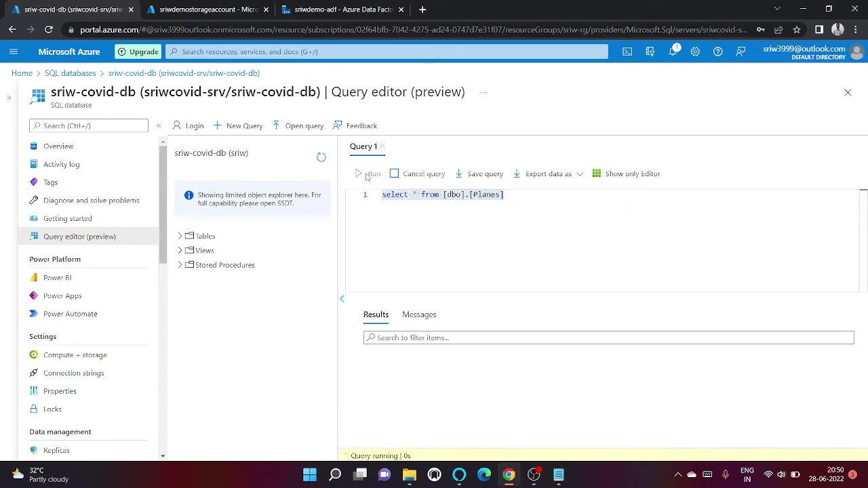
left_click_drag(501, 348, 393, 344)
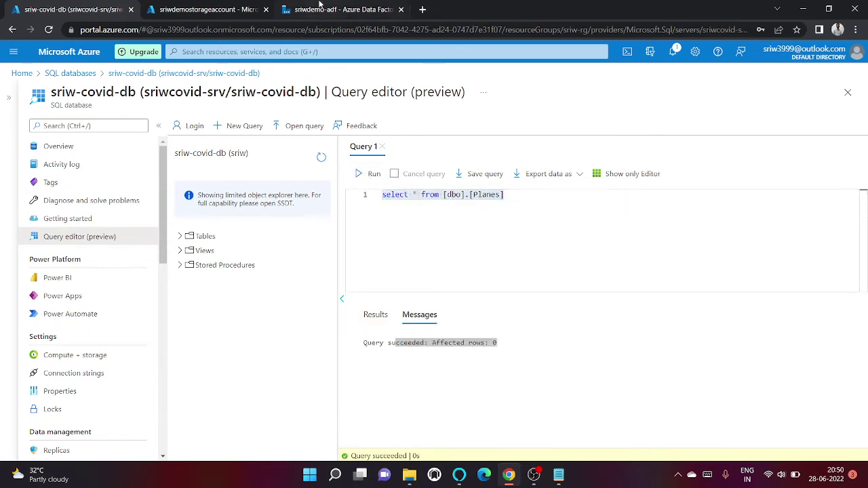
Return to Data Factory, clear the source filename, view its dynamic content options without adding any, and re-enter planes.csv.
left_click(325, 9)
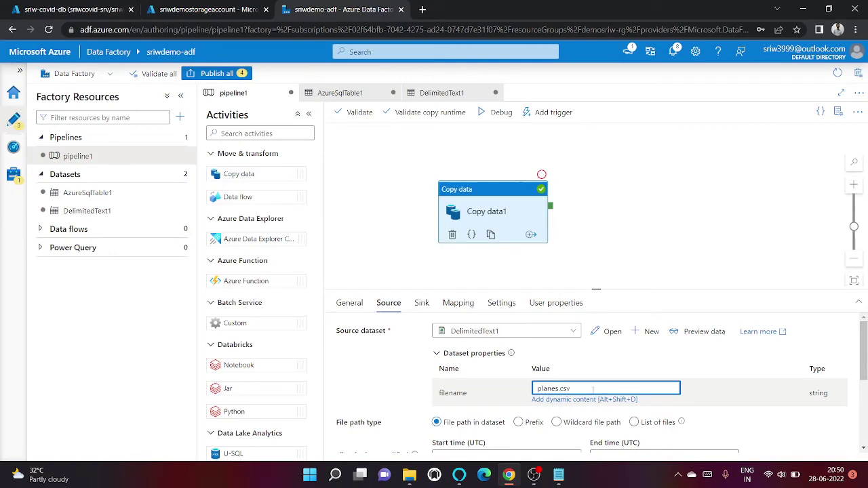
left_click_drag(593, 390, 520, 394)
key("BackSpace")
left_click(548, 402)
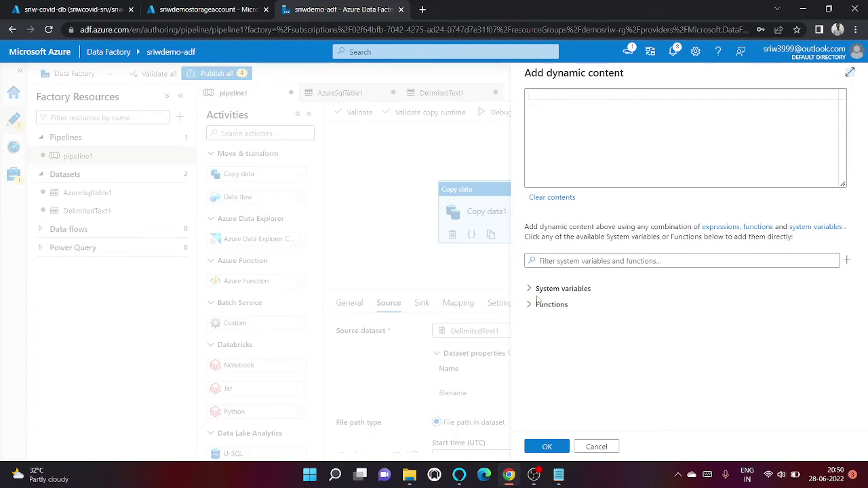
left_click(596, 447)
type("planes.csv")
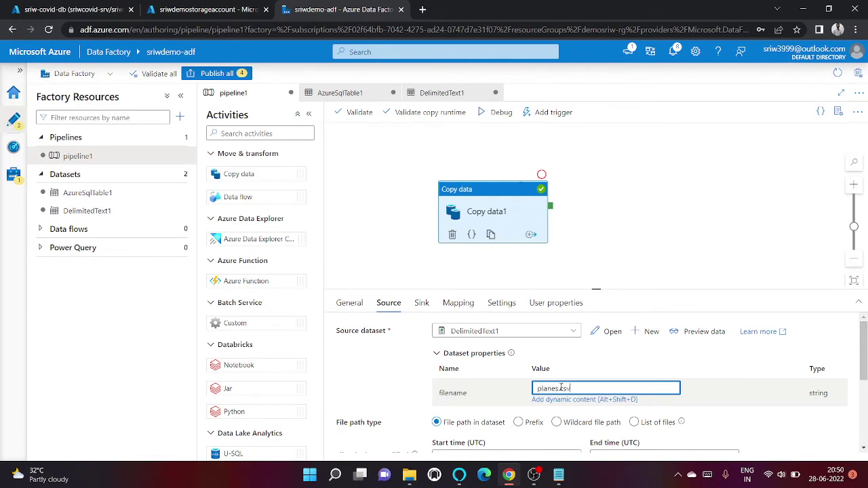
Set the tablename property of the Copy data1 sink dataset to planes, checking the table name in the SQL query editor.
left_click(422, 303)
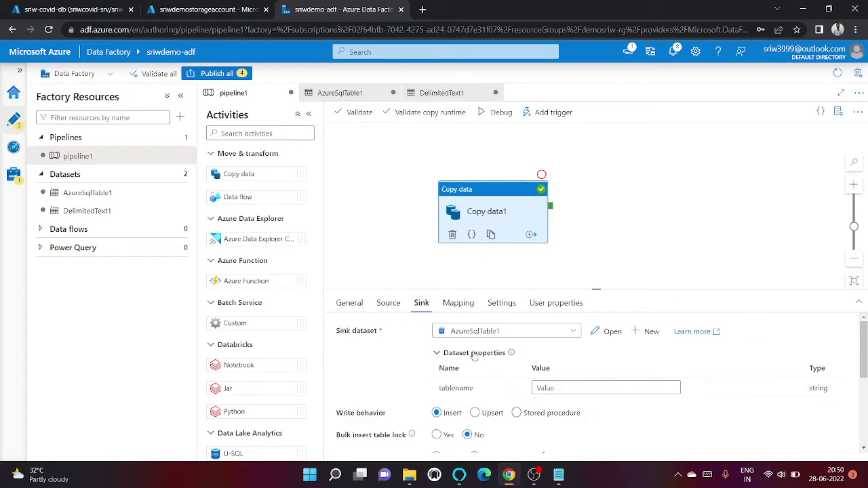
left_click(589, 387)
type("plane")
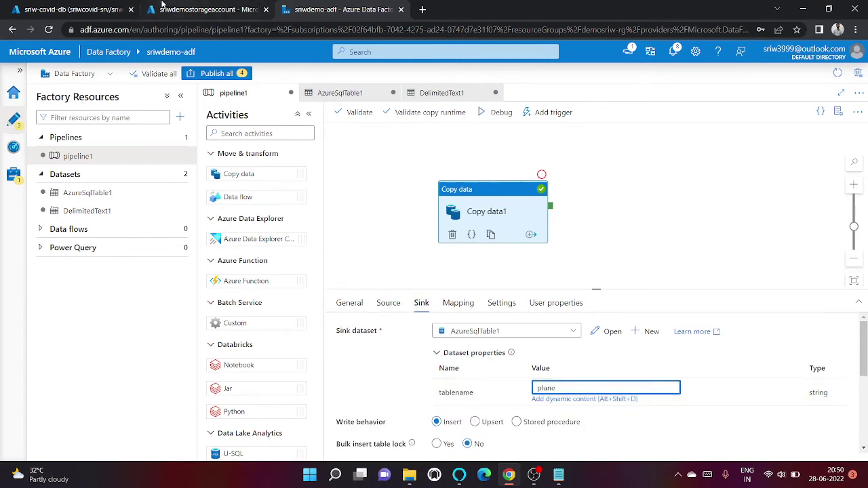
left_click(85, 7)
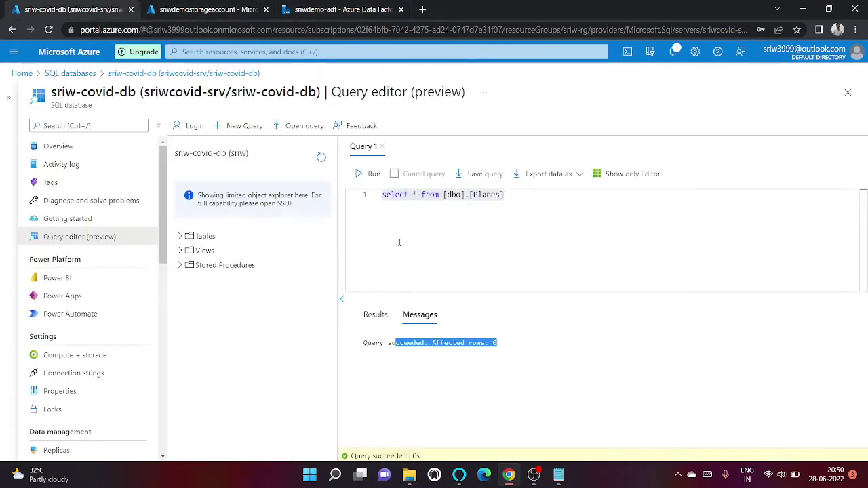
left_click(380, 8)
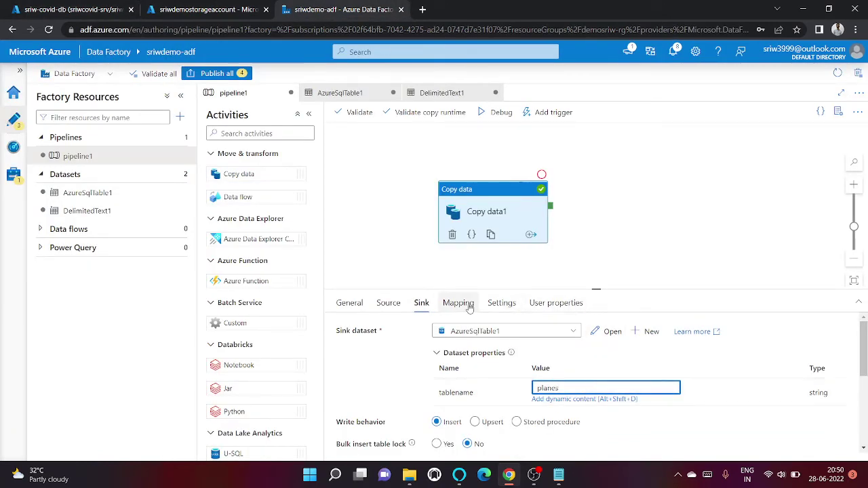
Start a debug run of pipeline1.
left_click(490, 206)
left_click(500, 113)
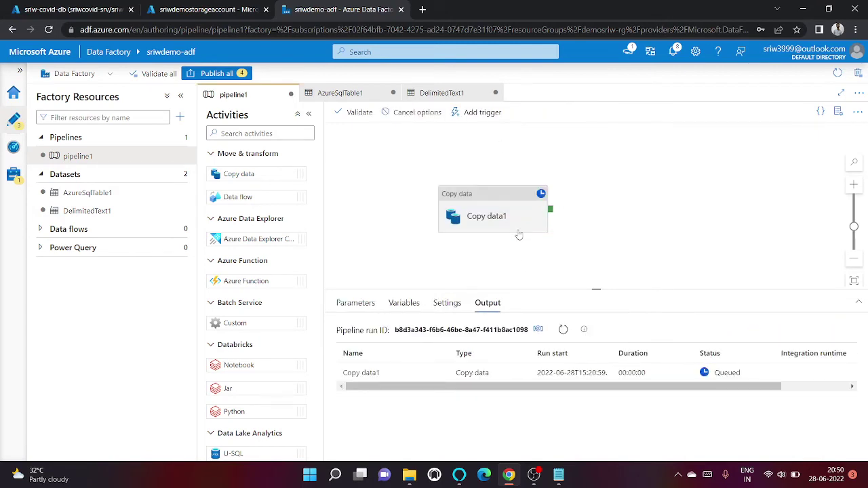
left_click_drag(570, 389, 543, 383)
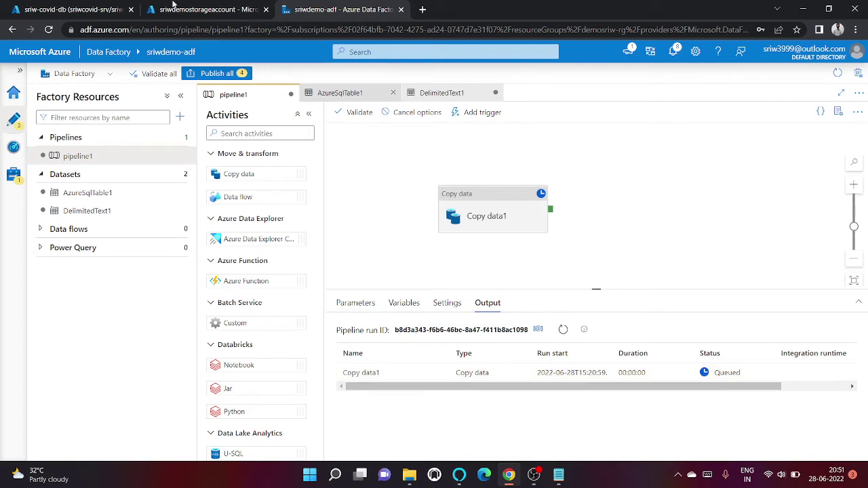
Switch to the sriw-covid-db query editor and rerun the select query on [dbo].[Planes] to check for copied rows.
left_click(73, 9)
left_click_drag(510, 197, 341, 186)
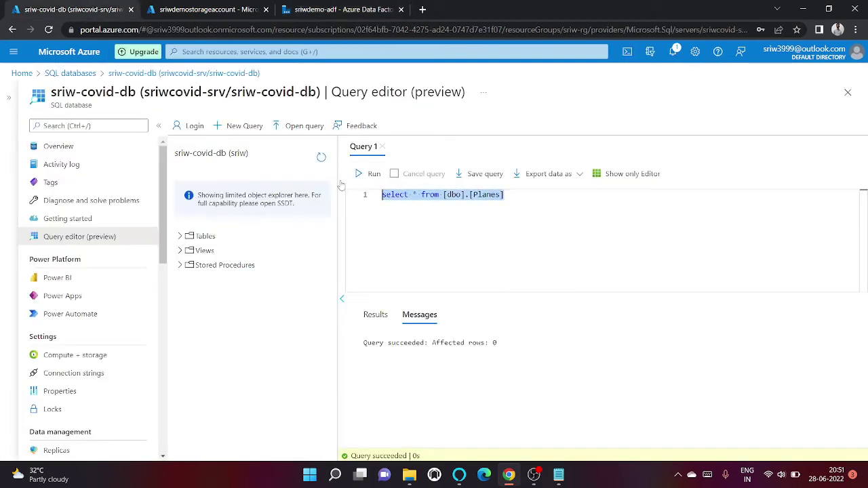
left_click(370, 174)
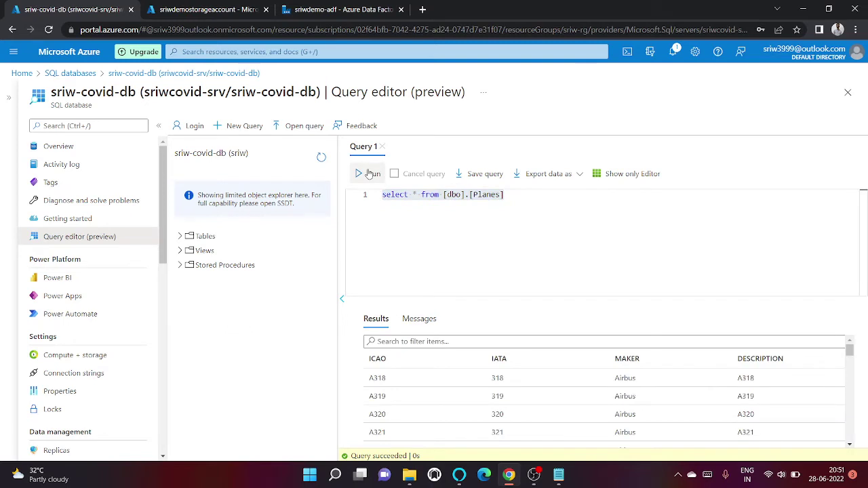
Return to Data Factory and refresh the status of the pipeline1 debug run.
left_click(343, 9)
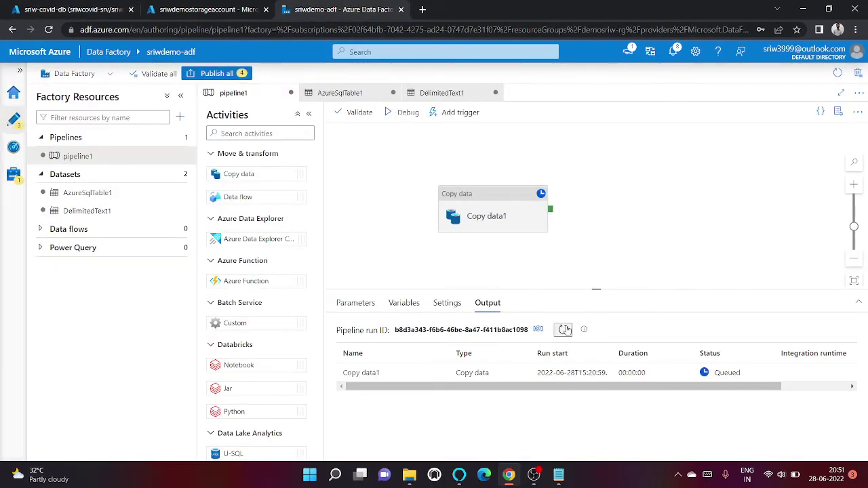
left_click(565, 330)
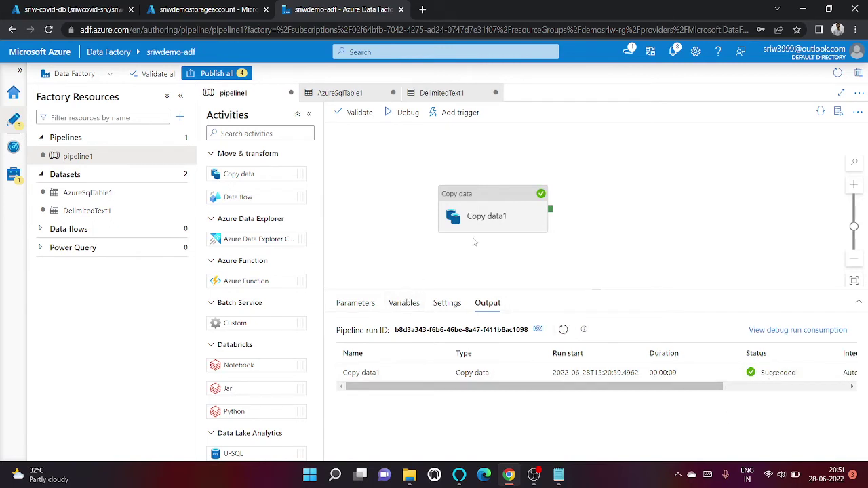
Set the Copy data1 sink dataset's tablename property to cars and the source dataset's filename property to cars.csv.
left_click(474, 220)
double_click(547, 388)
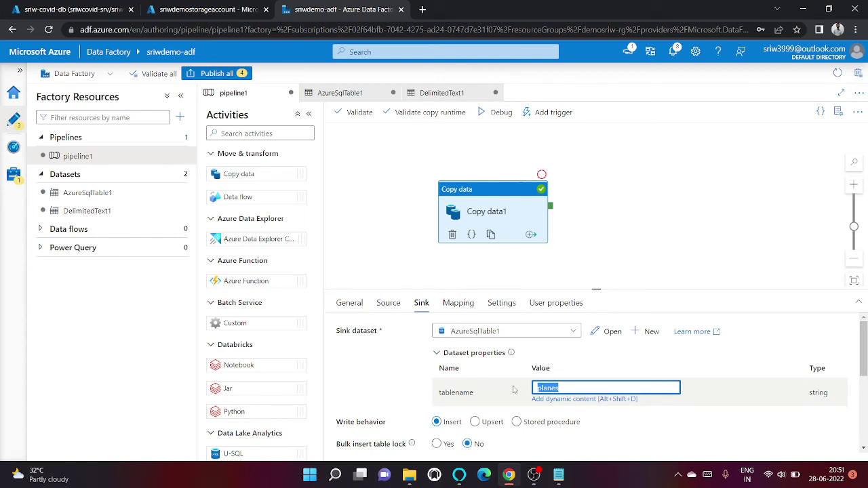
type("cas")
left_click(388, 303)
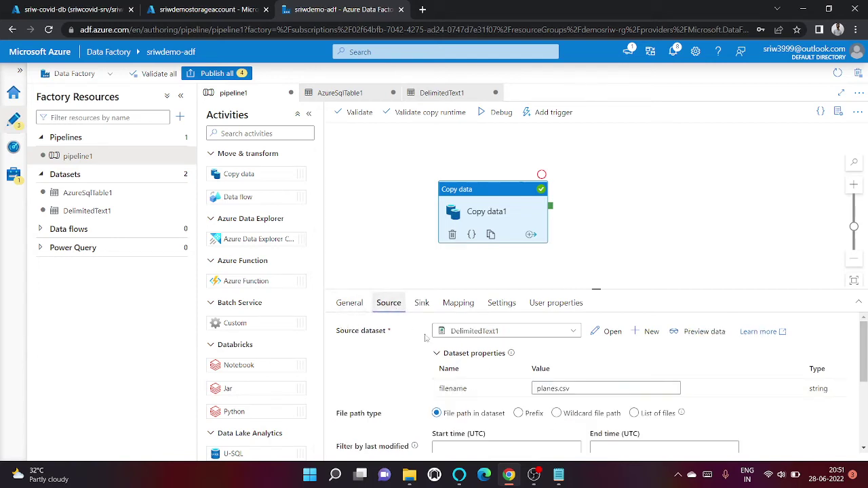
left_click_drag(557, 389, 527, 390)
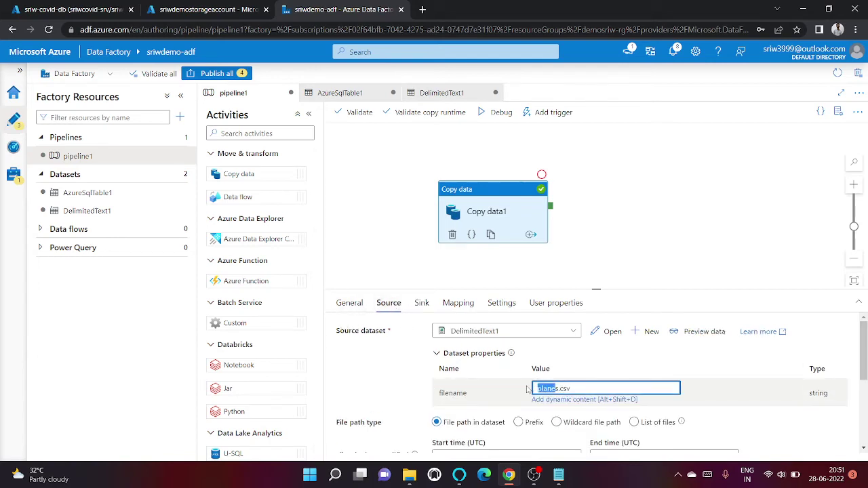
type("cas")
key("Left")
type("r")
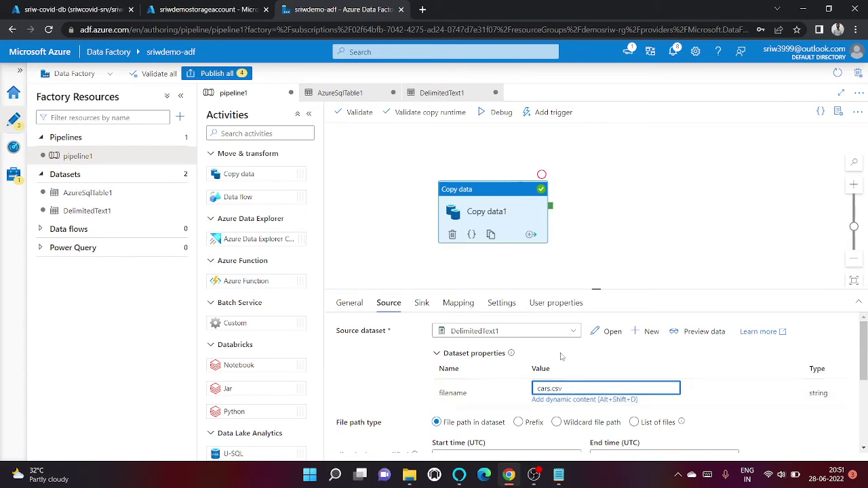
Start a debug run of pipeline1 with the cars values and check the activity's run details.
left_click(499, 115)
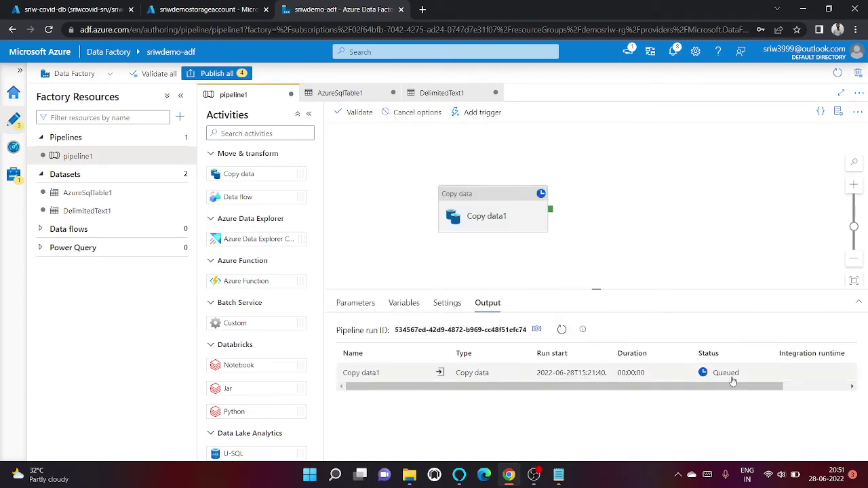
scroll(734, 390, "right", 3)
scroll(734, 390, "left", 3)
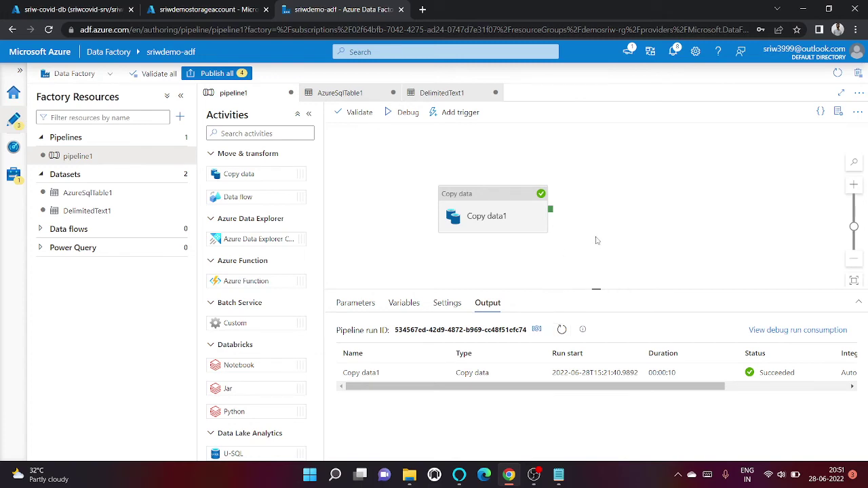
Add a String parameter named filename to pipeline1, looking through the available parameter types.
left_click(345, 303)
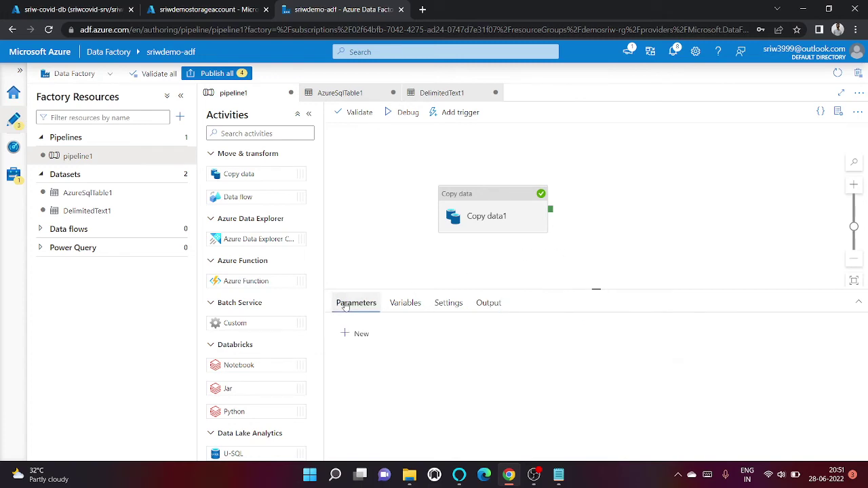
left_click(356, 334)
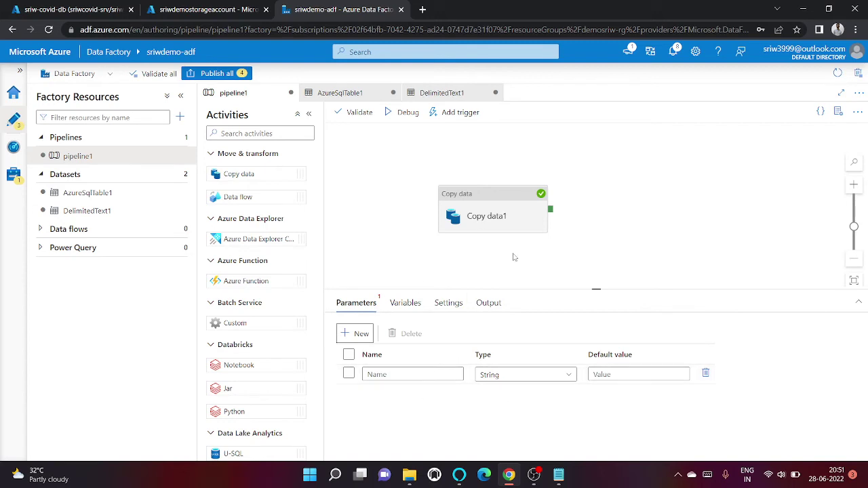
left_click(423, 375)
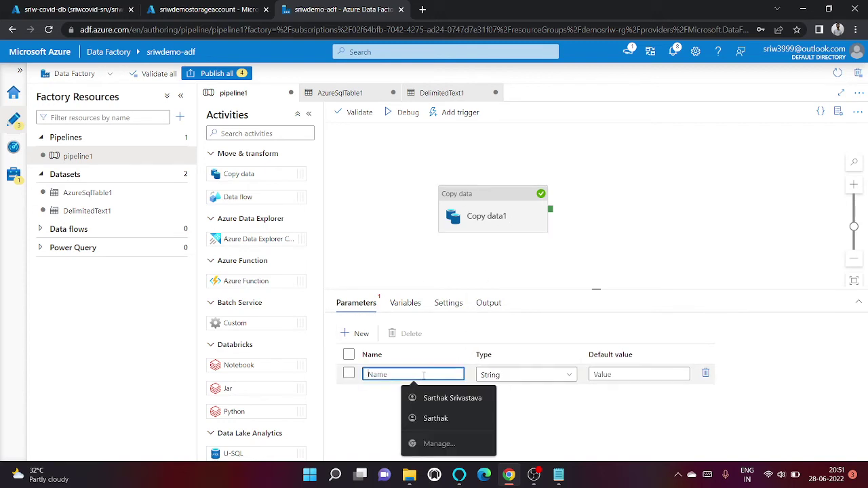
type("ss")
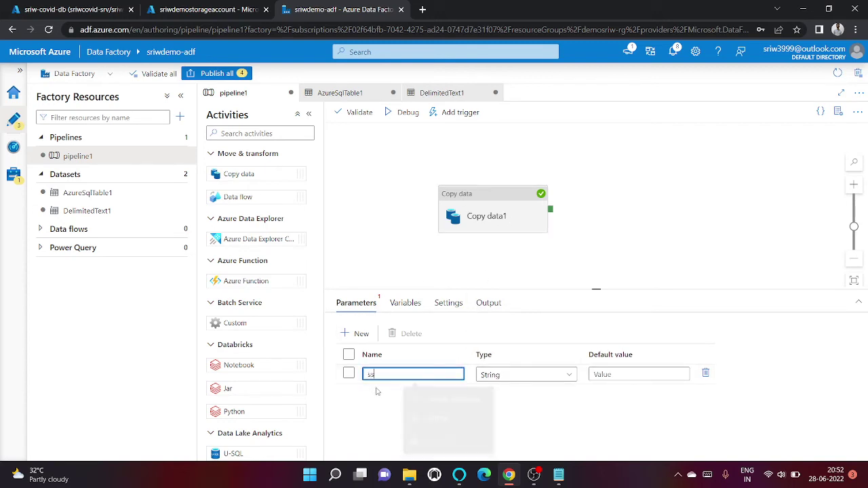
key("BackSpace")
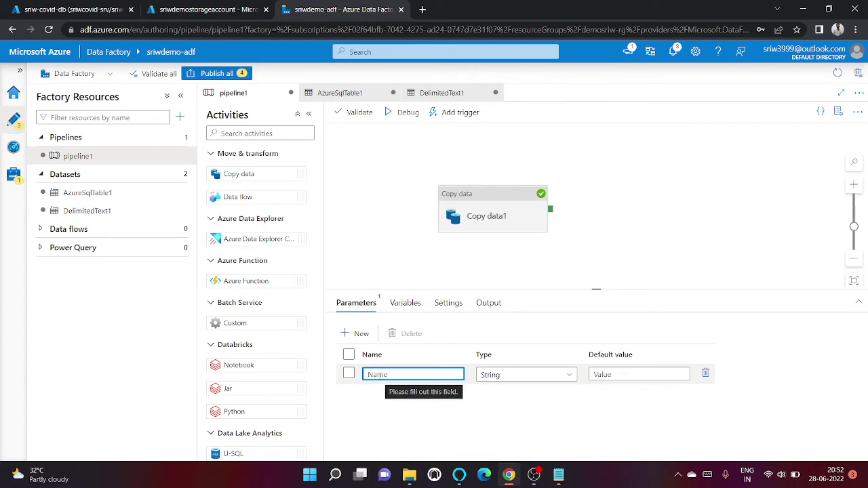
type("filena")
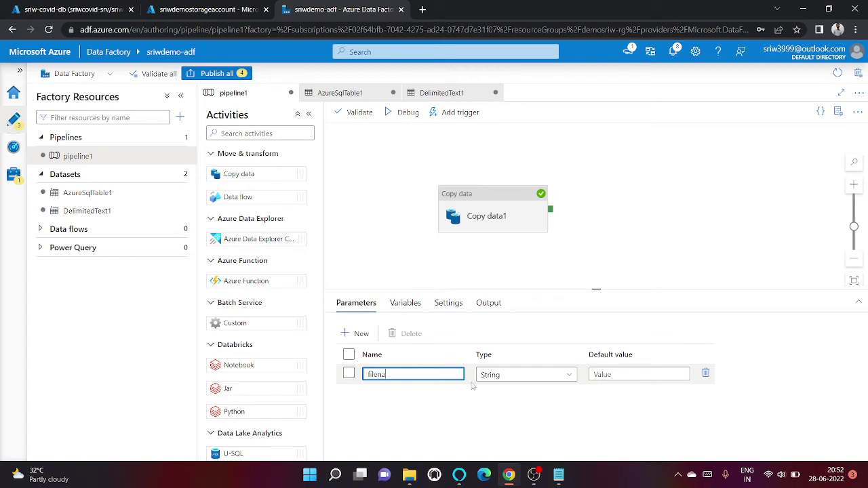
type("me")
left_click(545, 395)
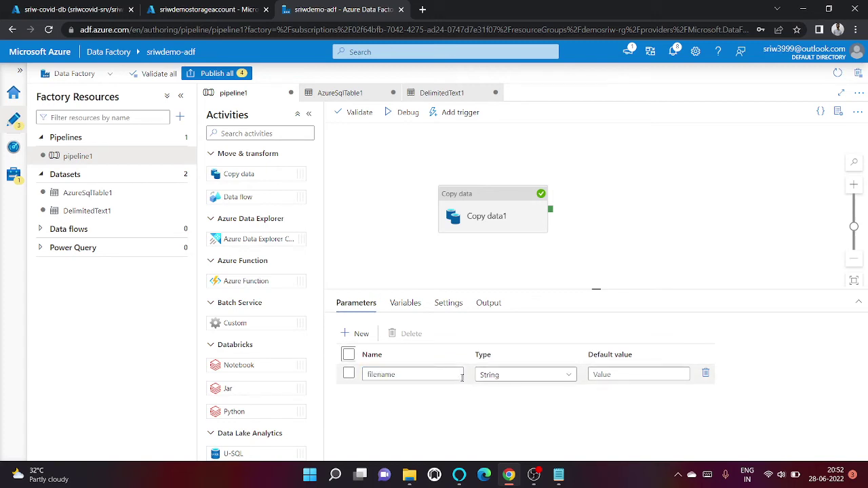
left_click(512, 375)
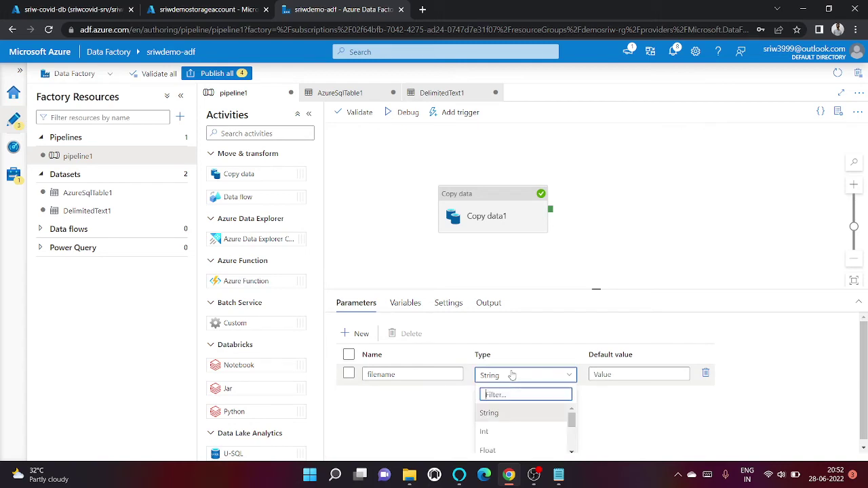
scroll(512, 375, "down", 1)
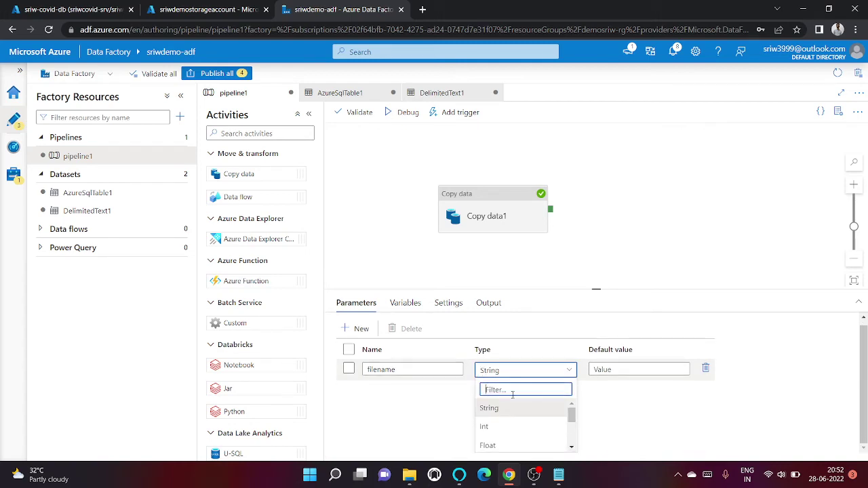
scroll(533, 428, "down", 2)
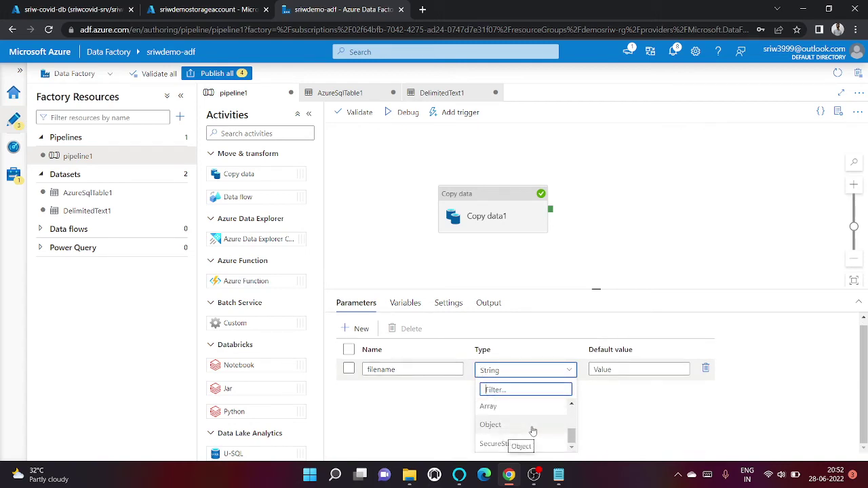
left_click(459, 414)
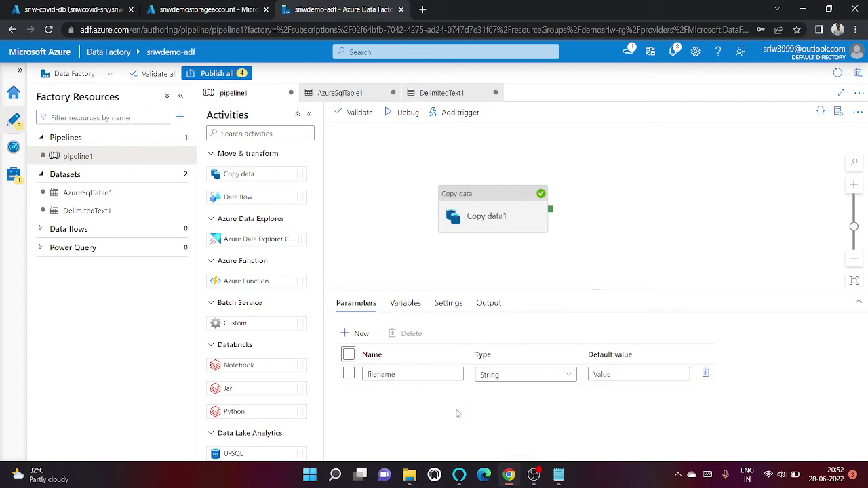
Add a second String parameter named tablename to pipeline1.
left_click(362, 333)
left_click(399, 394)
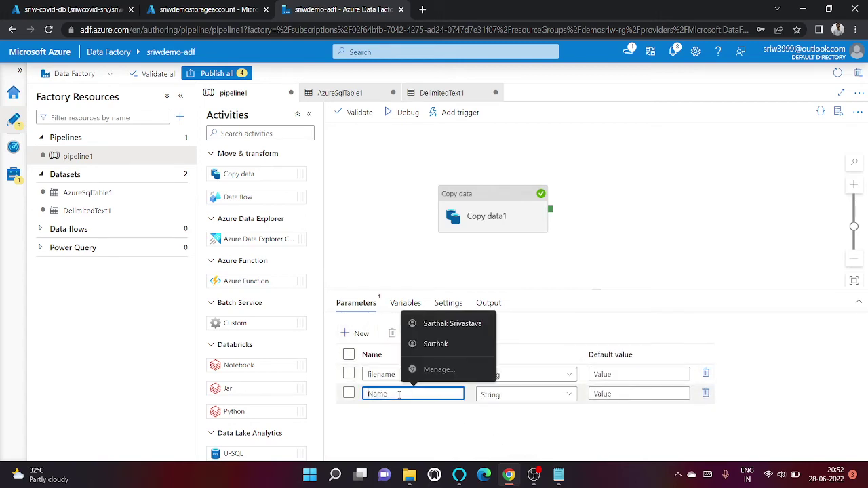
type("tablen")
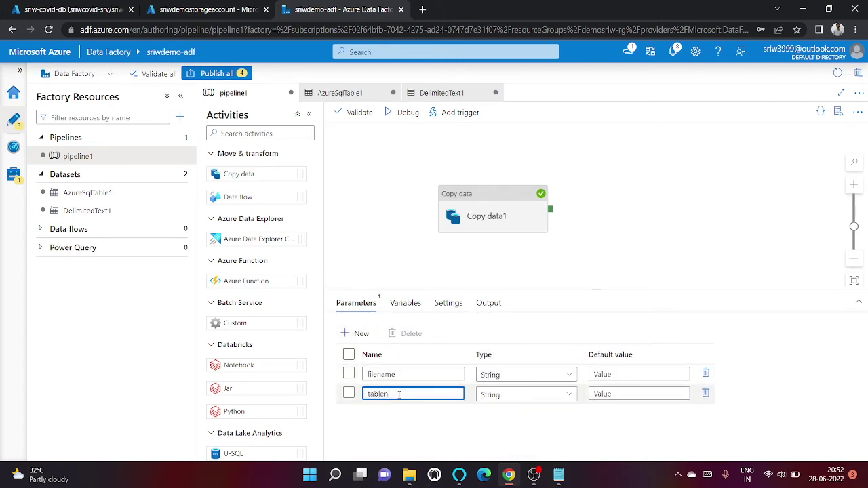
type("ame")
left_click(421, 414)
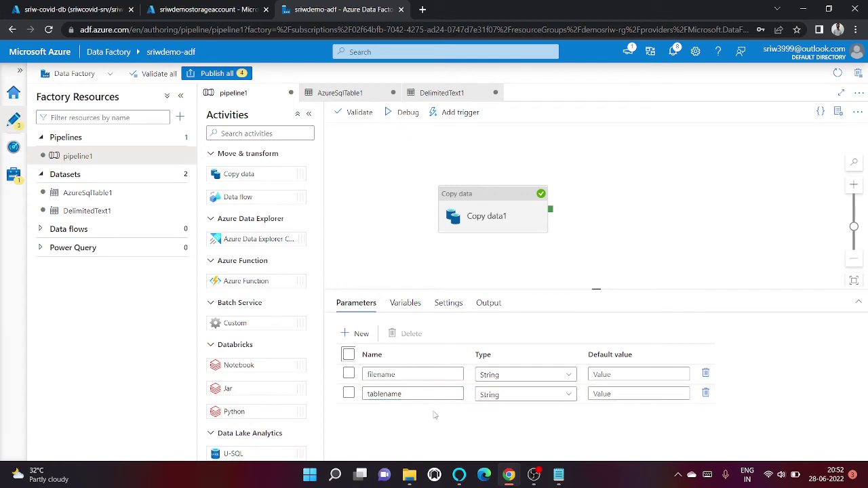
left_click(502, 222)
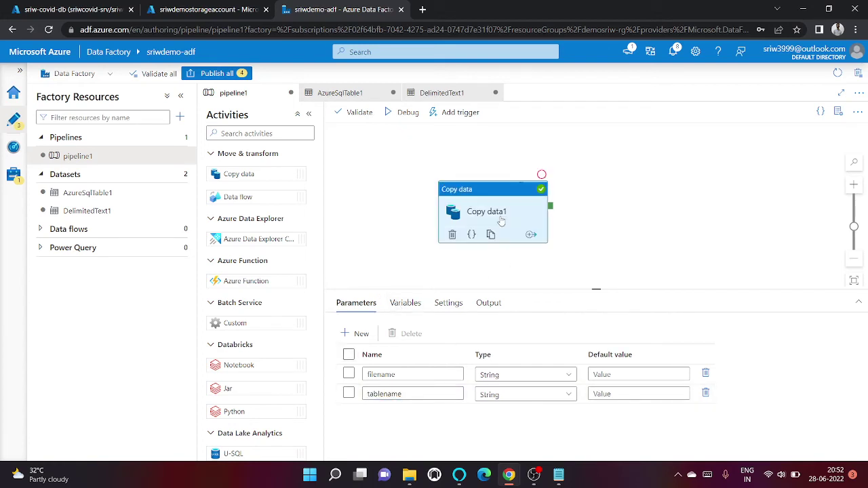
left_click(572, 388)
type("cars.csv")
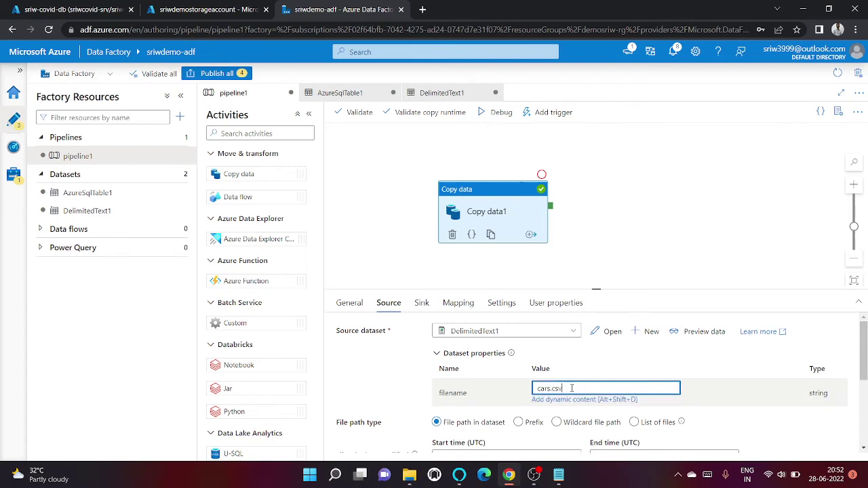
left_click_drag(577, 388, 528, 388)
key("BackSpace")
left_click(551, 400)
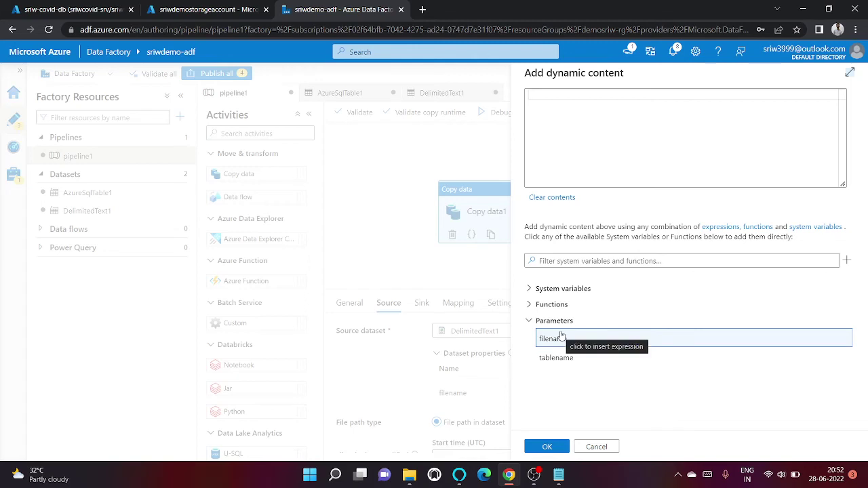
left_click(561, 338)
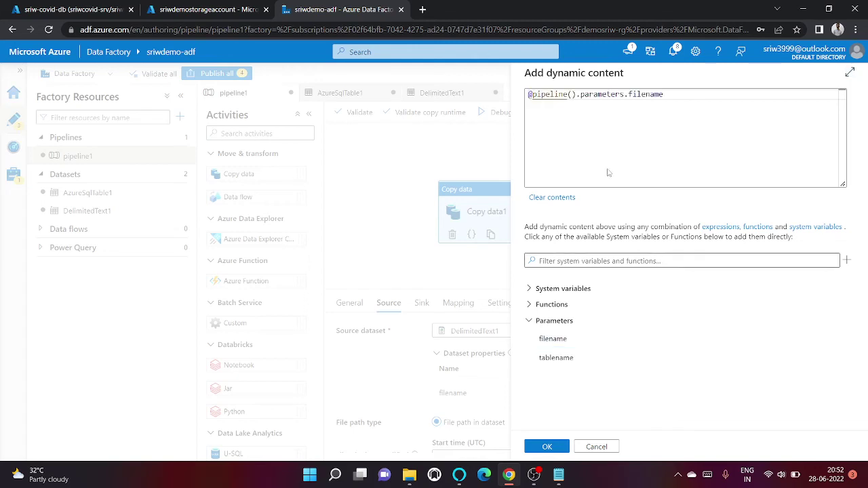
double_click(603, 94)
double_click(646, 94)
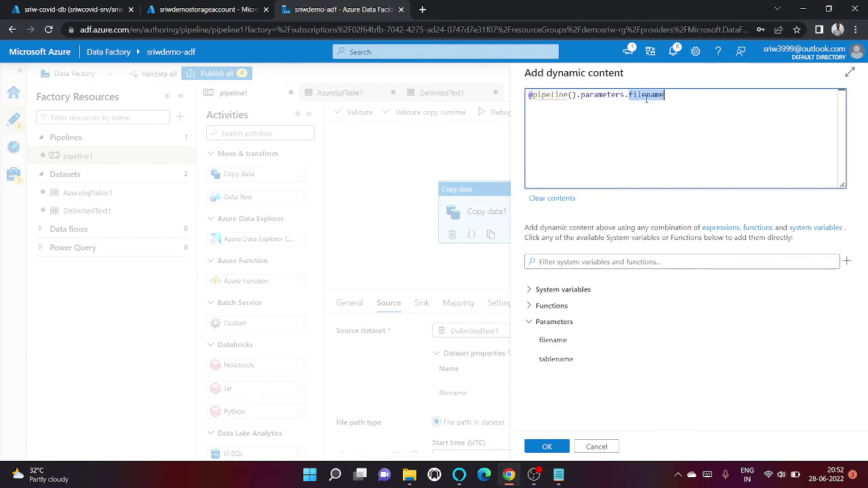
left_click(559, 449)
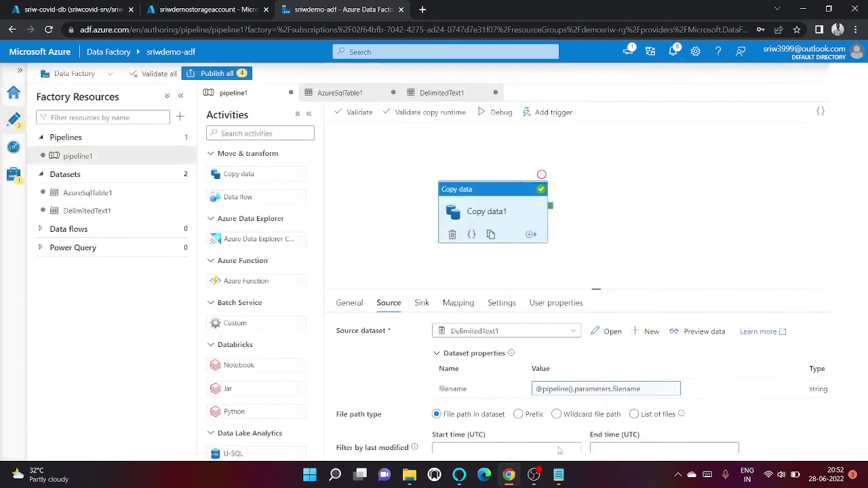
left_click(421, 304)
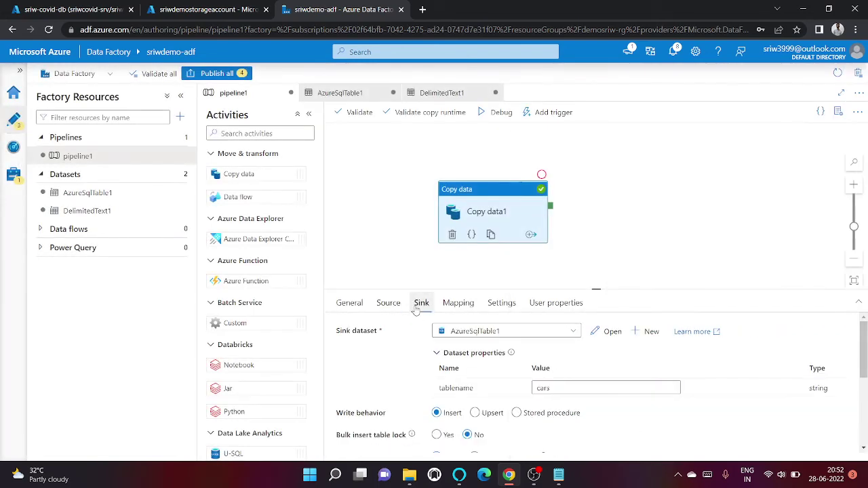
left_click(601, 388)
key("BackSpace")
key("BackSpace")
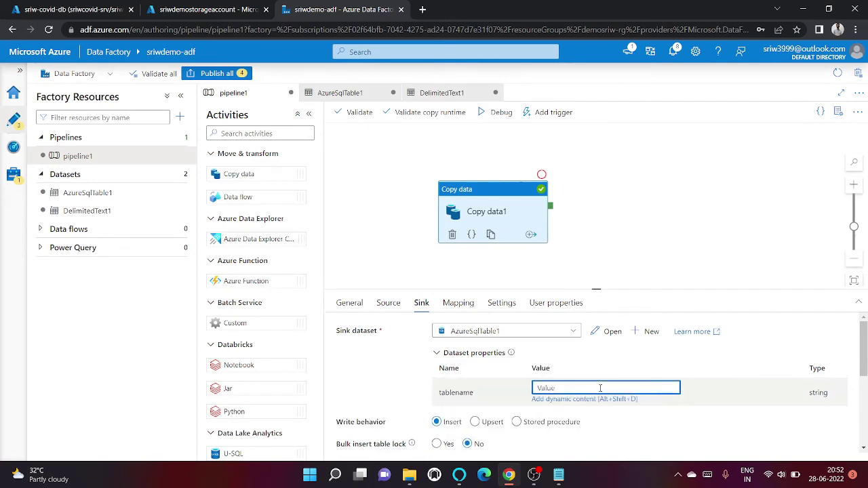
left_click(561, 400)
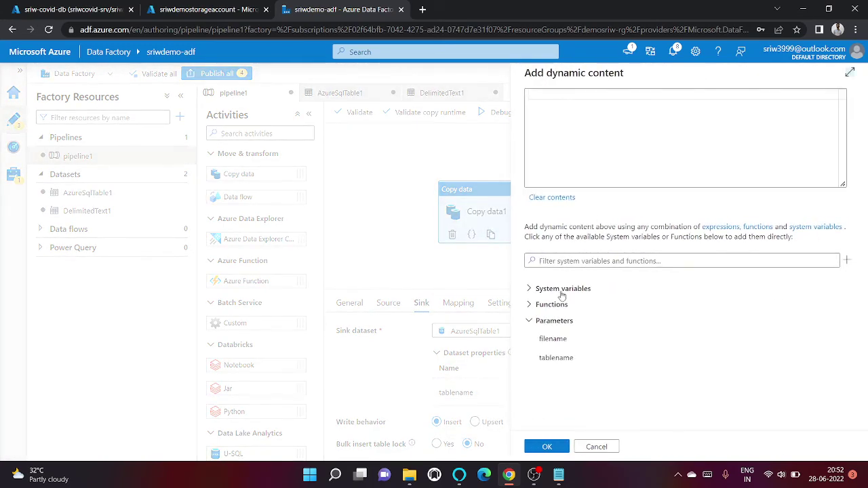
left_click(555, 359)
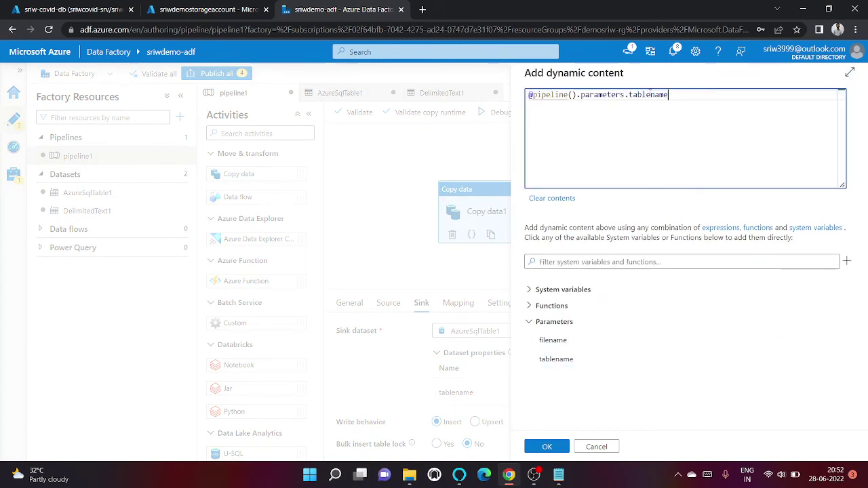
left_click_drag(675, 95, 504, 89)
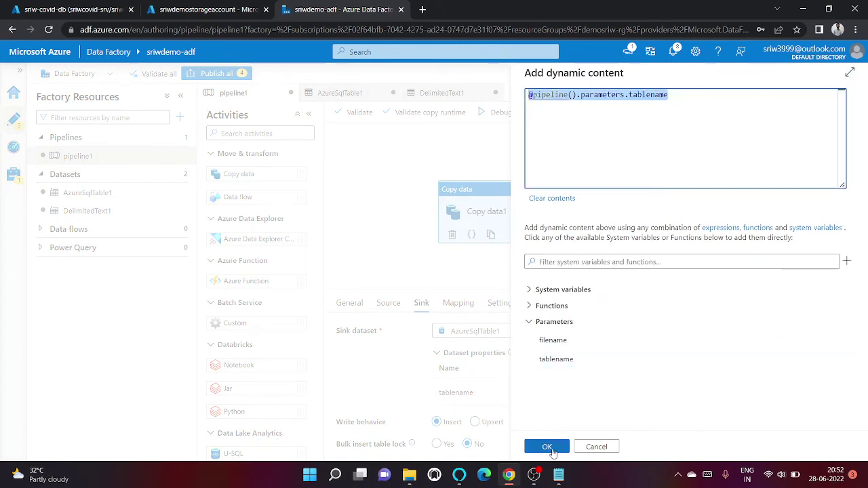
left_click(547, 447)
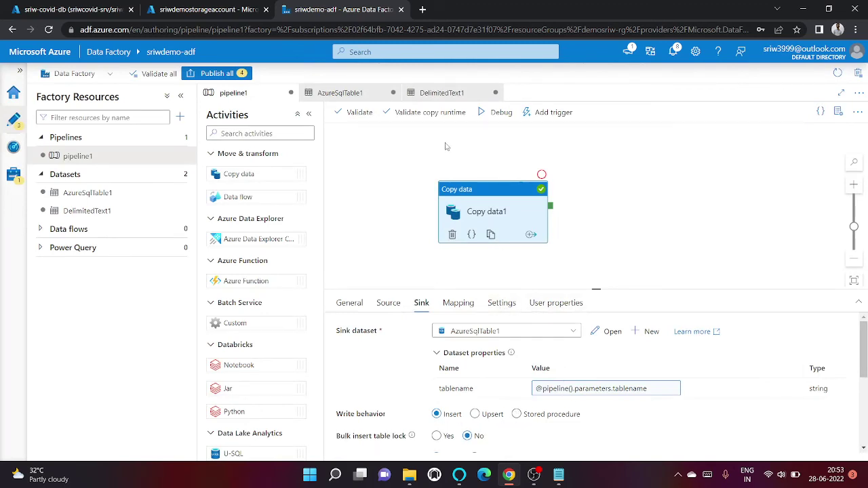
Start a debug run of pipeline1 with filename set to planes.csv and tablename set to planes.
left_click(500, 112)
left_click(721, 135)
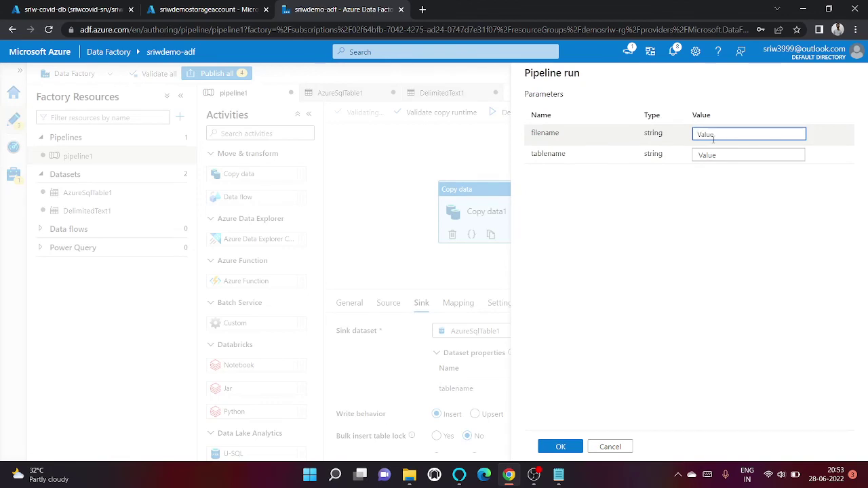
type("planes")
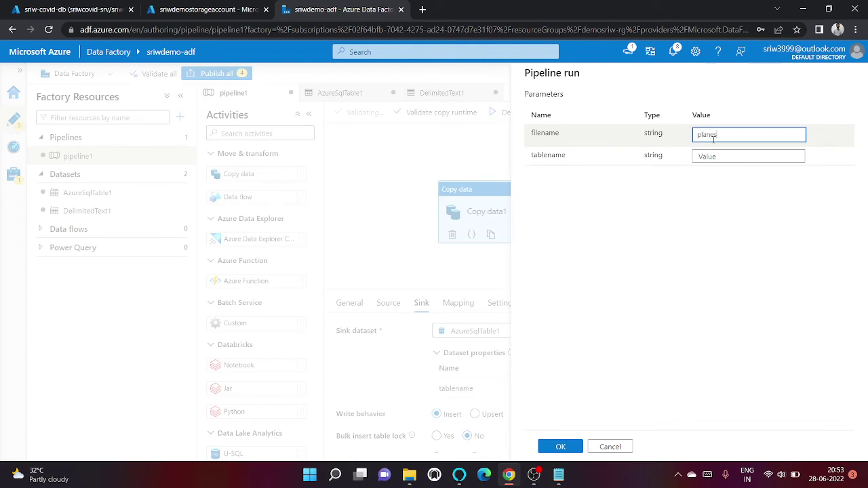
type(".csv")
left_click(722, 154)
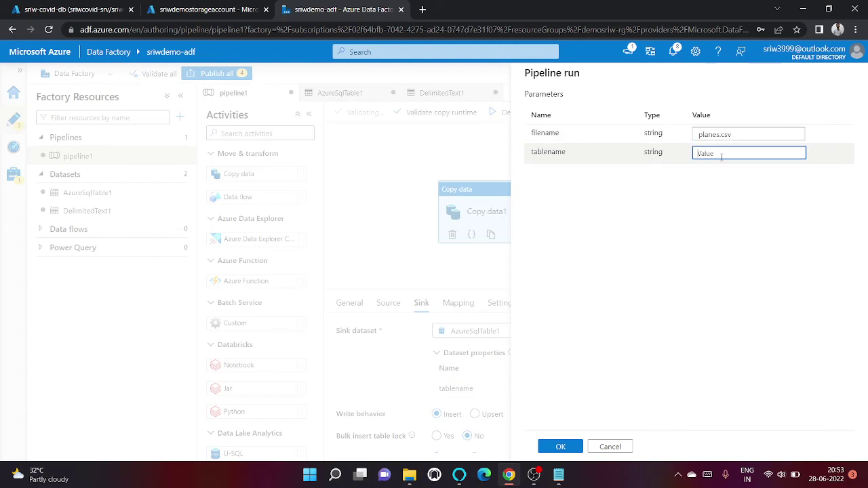
type("plane")
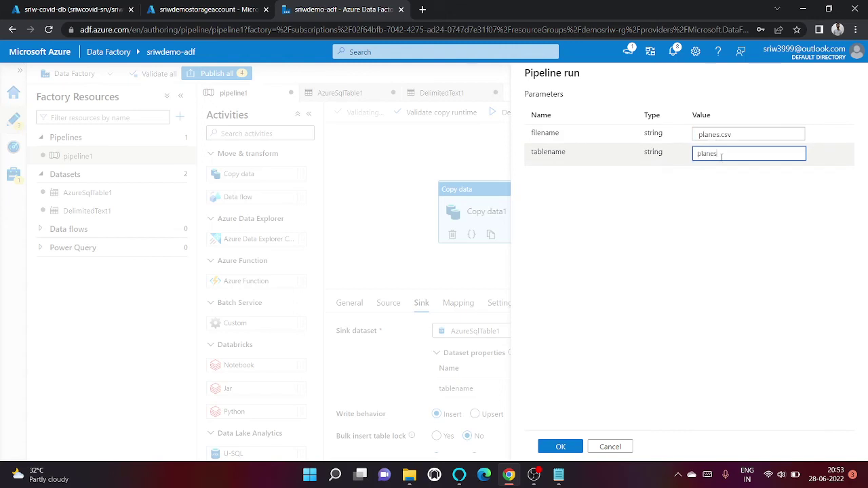
type("s")
left_click(561, 447)
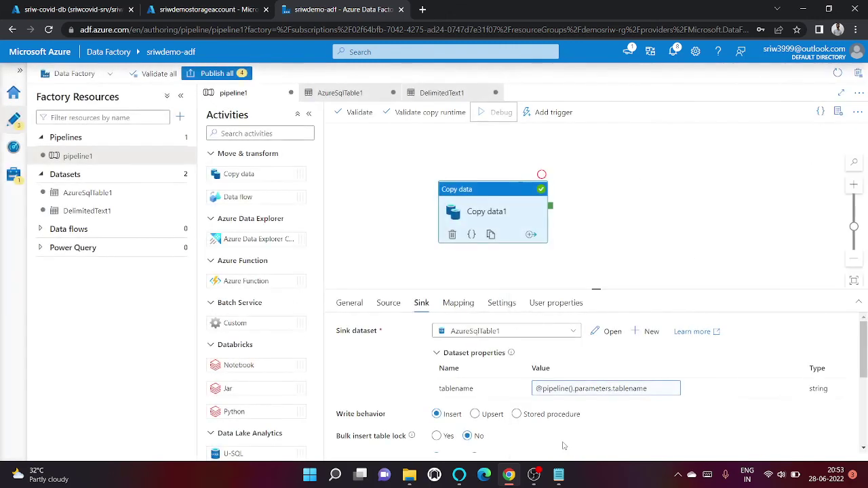
Monitor the debug run's output, refreshing the Copy data1 status until the run finishes, and reselect the Copy data1 activity.
left_click(637, 255)
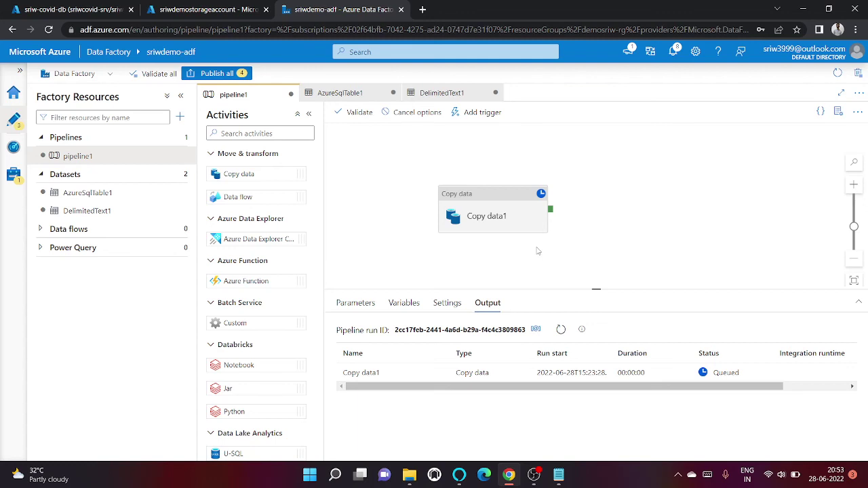
left_click(561, 330)
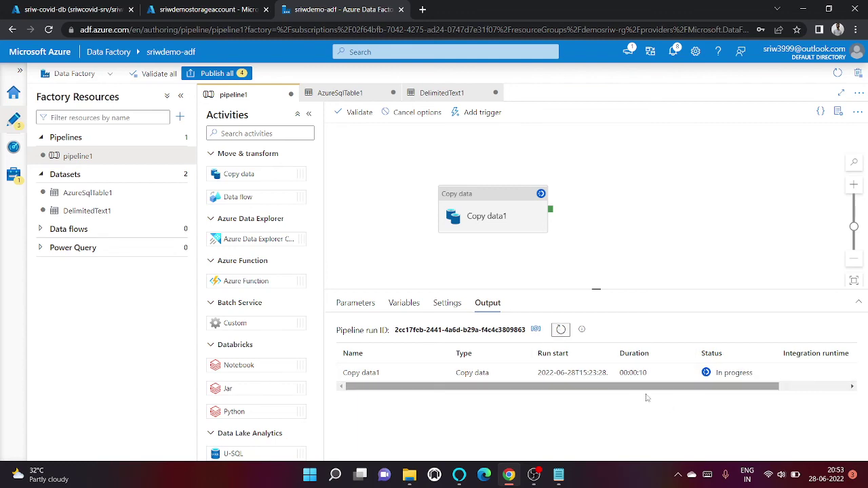
left_click_drag(666, 392, 736, 392)
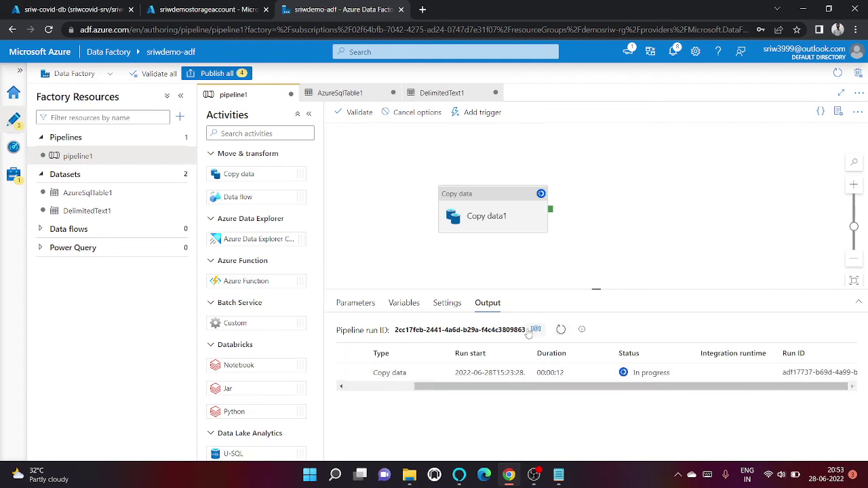
left_click(562, 331)
left_click_drag(624, 386, 539, 387)
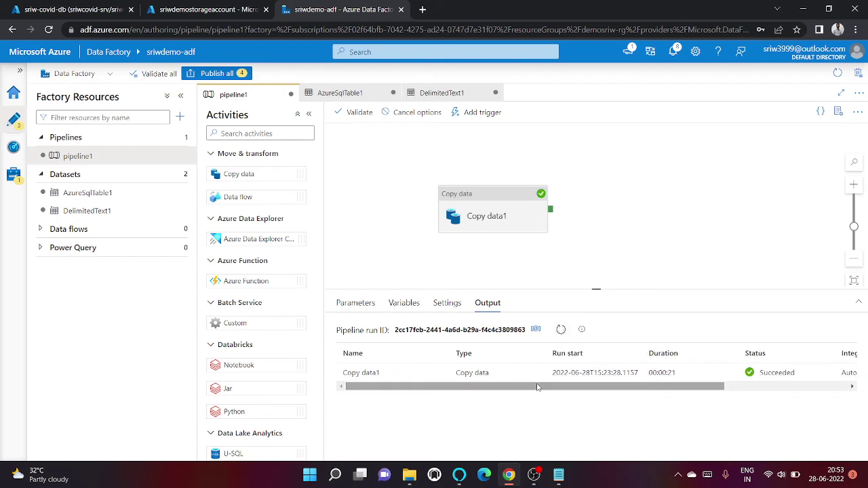
left_click(477, 215)
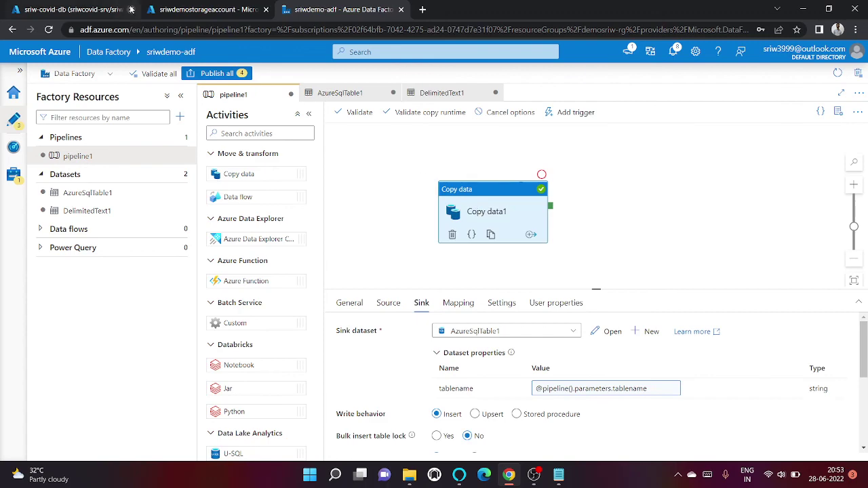
mouse_move(524, 483)
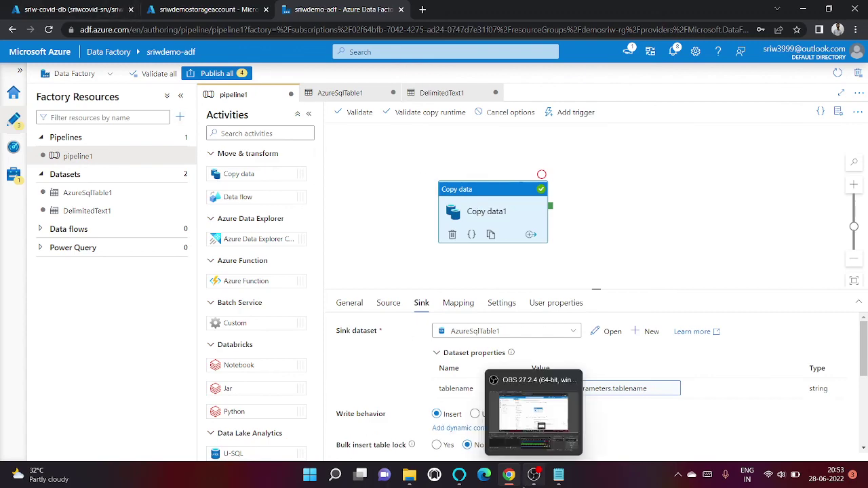